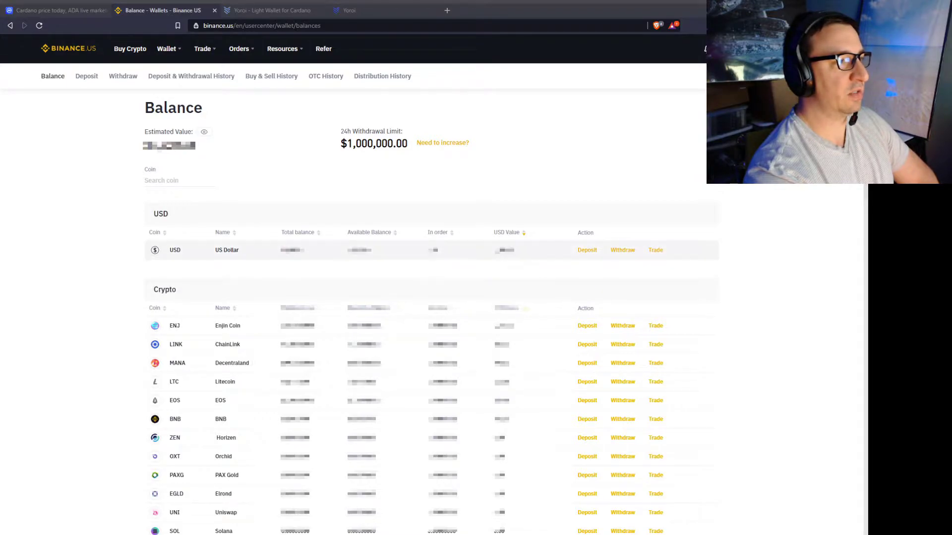
Step: View the wallet's Balance page
{"action": "mouse_move", "coordinate": [167, 49]}
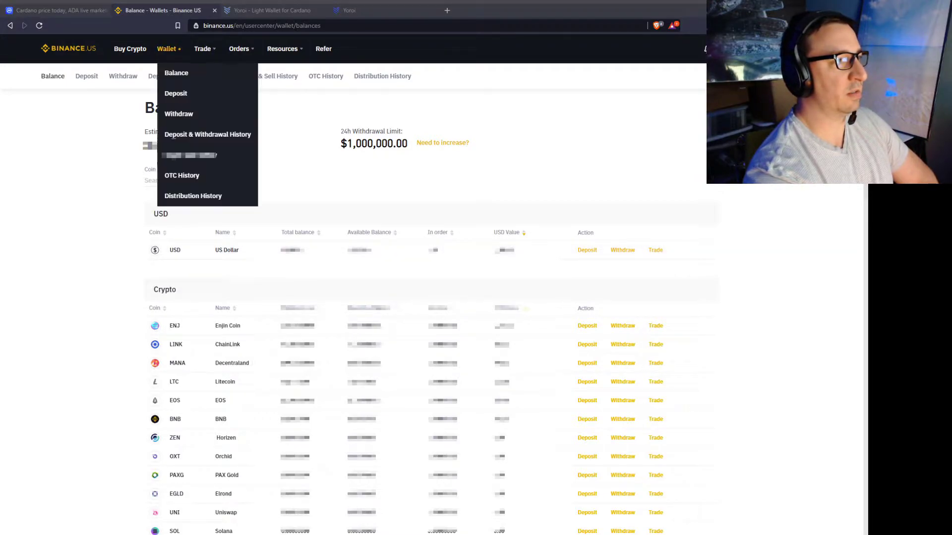
{"action": "left_click", "coordinate": [174, 74]}
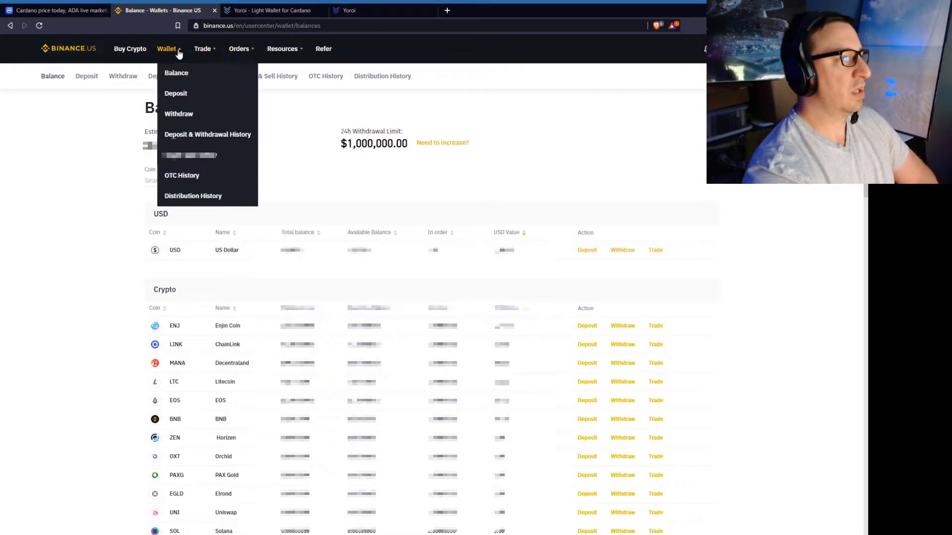
{"action": "mouse_move", "coordinate": [167, 49]}
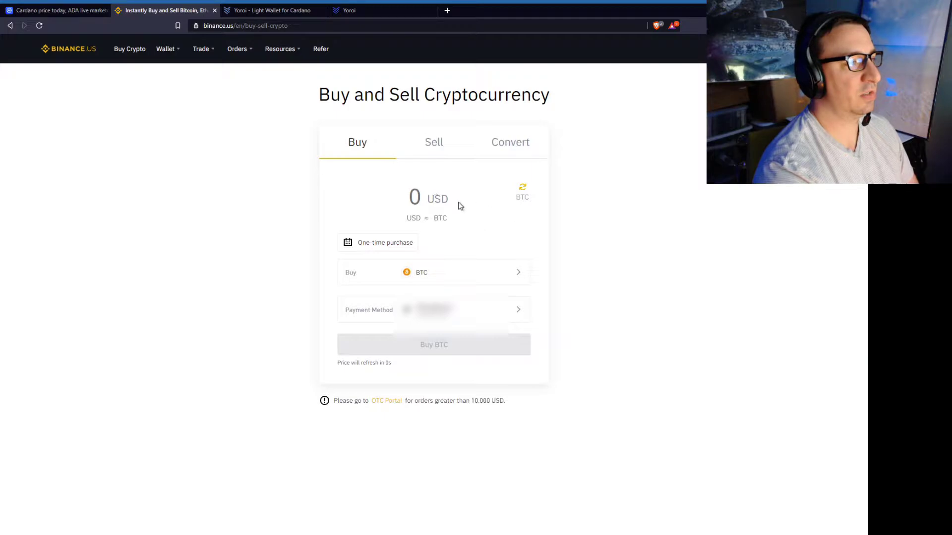
Step: Find Cardano by searching for "ada" and choose it as the coin to buy
{"action": "left_click", "coordinate": [435, 272]}
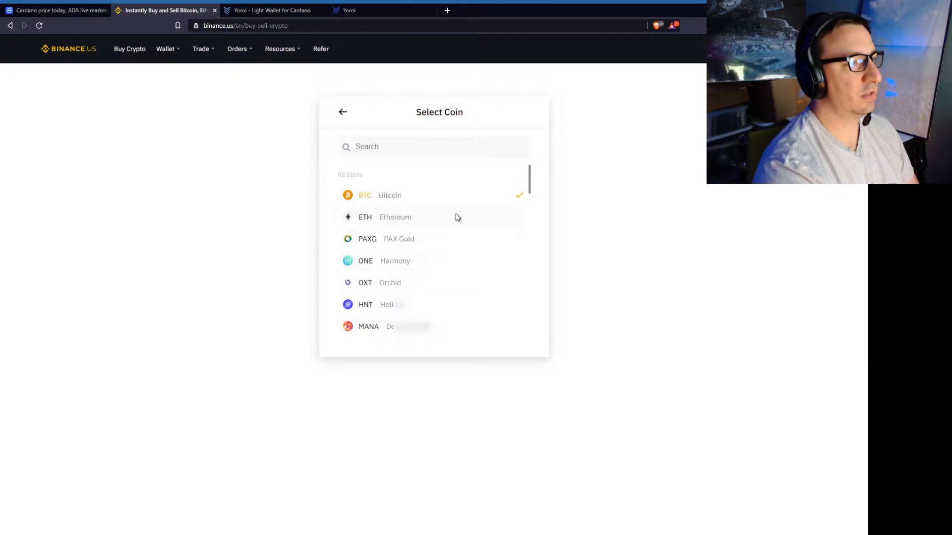
{"action": "type", "text": "ada"}
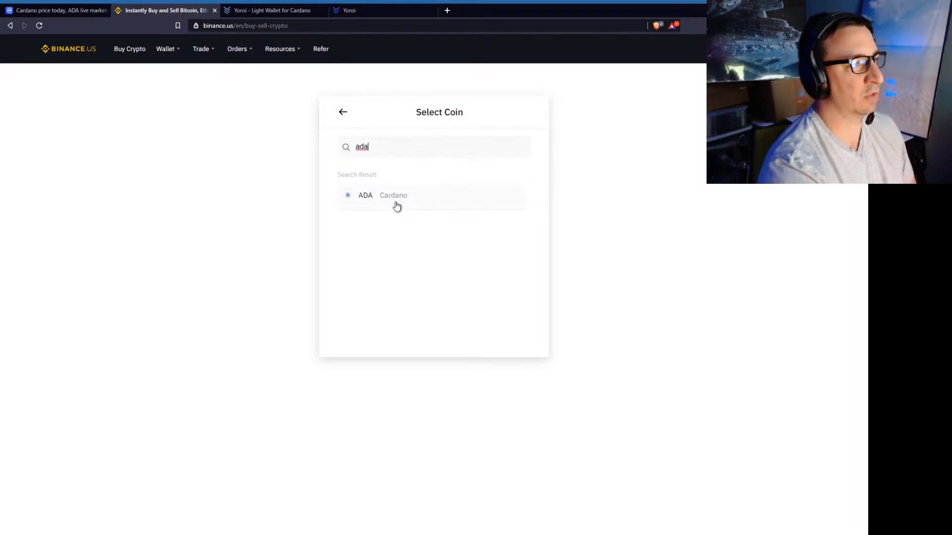
{"action": "left_click", "coordinate": [397, 202]}
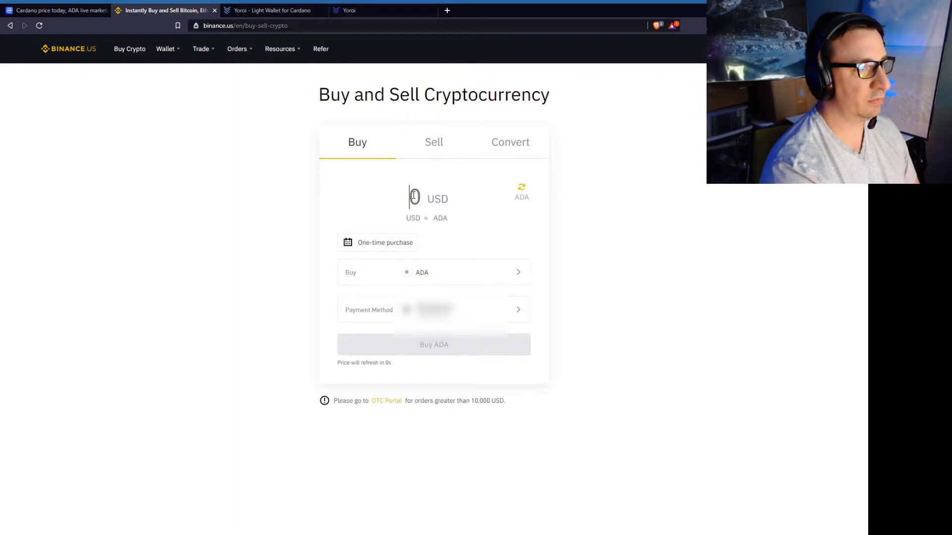
Step: Set the ADA purchase amount to 20 USD
{"action": "type", "text": "10"}
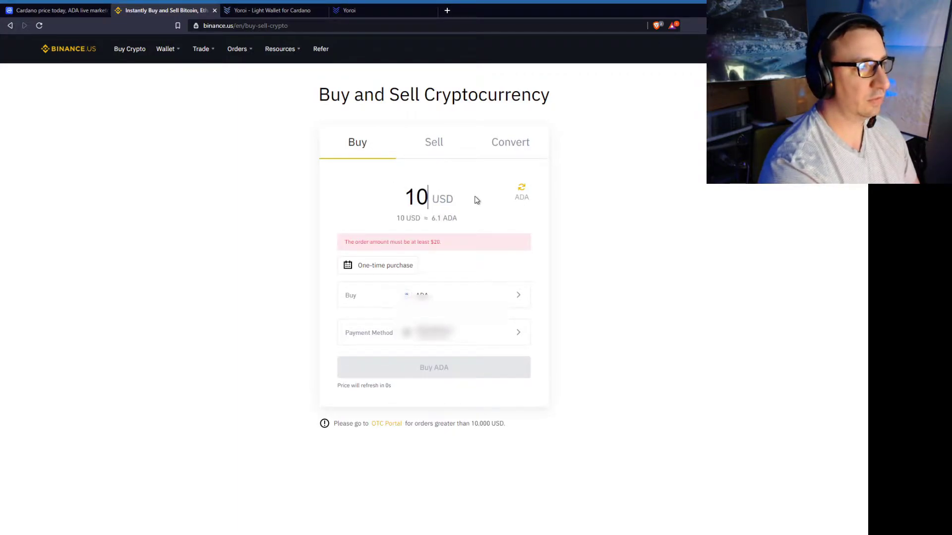
{"action": "left_click_drag", "start_coordinate": [441, 196], "coordinate": [390, 198]}
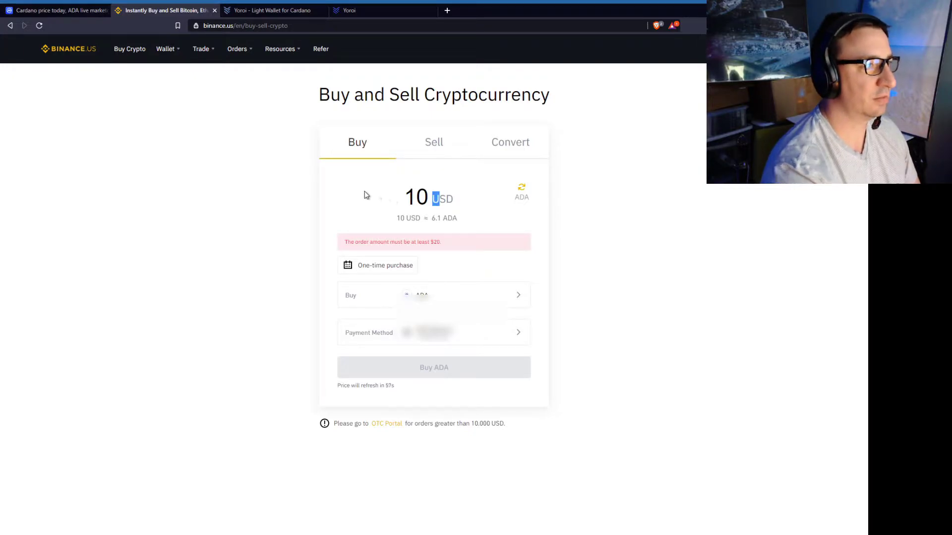
{"action": "left_click_drag", "start_coordinate": [365, 193], "coordinate": [421, 194]}
{"action": "type", "text": "20"}
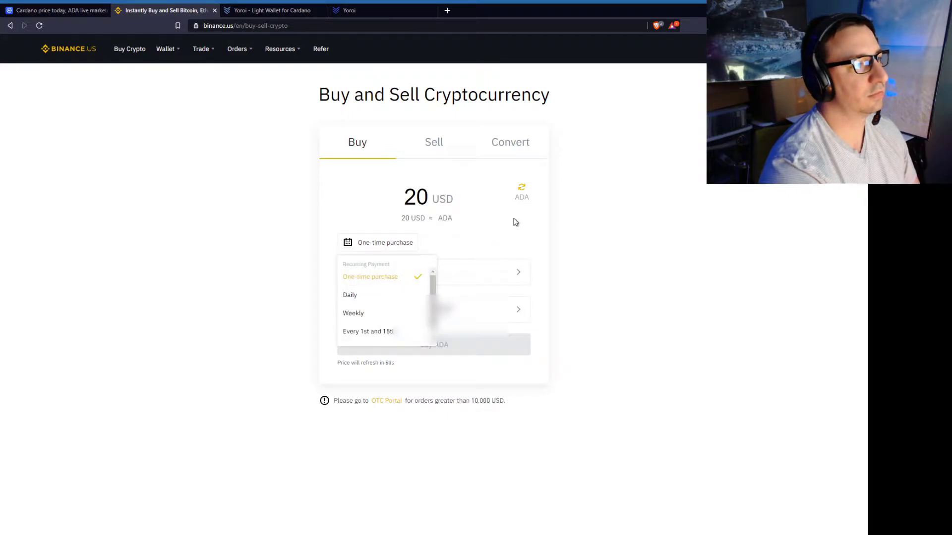
Step: Examine the recurring payment frequencies offered for the ADA purchase, keeping the one-time purchase
{"action": "left_click", "coordinate": [395, 244]}
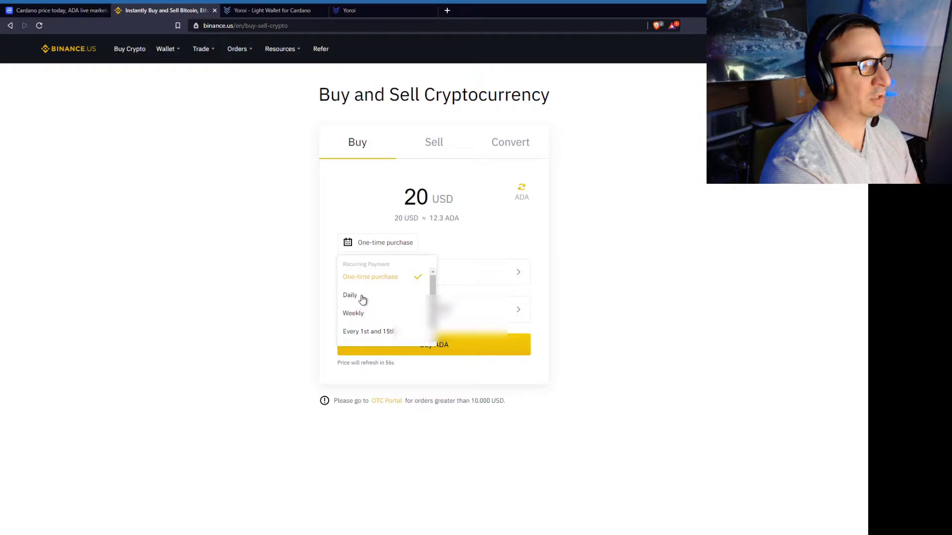
{"action": "scroll", "coordinate": [377, 322], "scroll_direction": "down", "scroll_amount": 1}
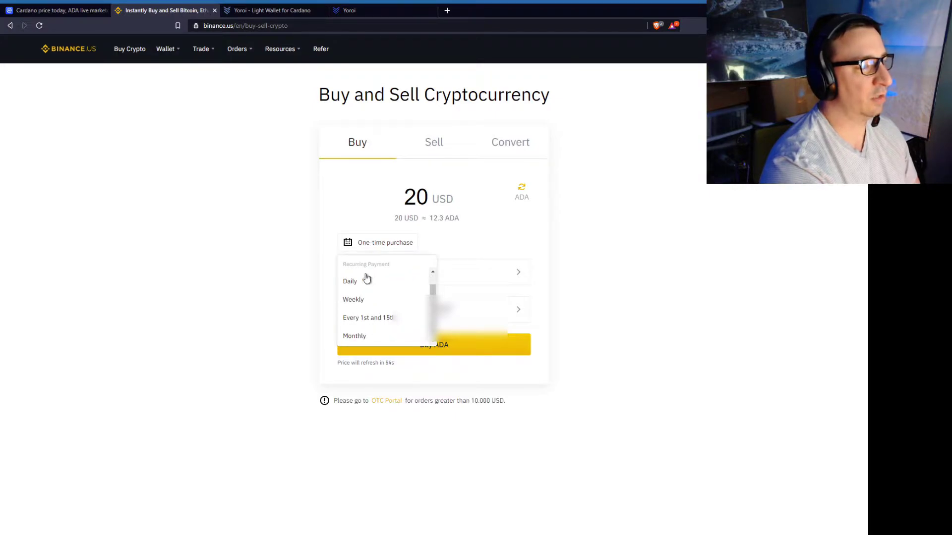
{"action": "scroll", "coordinate": [389, 291], "scroll_direction": "up", "scroll_amount": 1}
{"action": "left_click", "coordinate": [459, 244]}
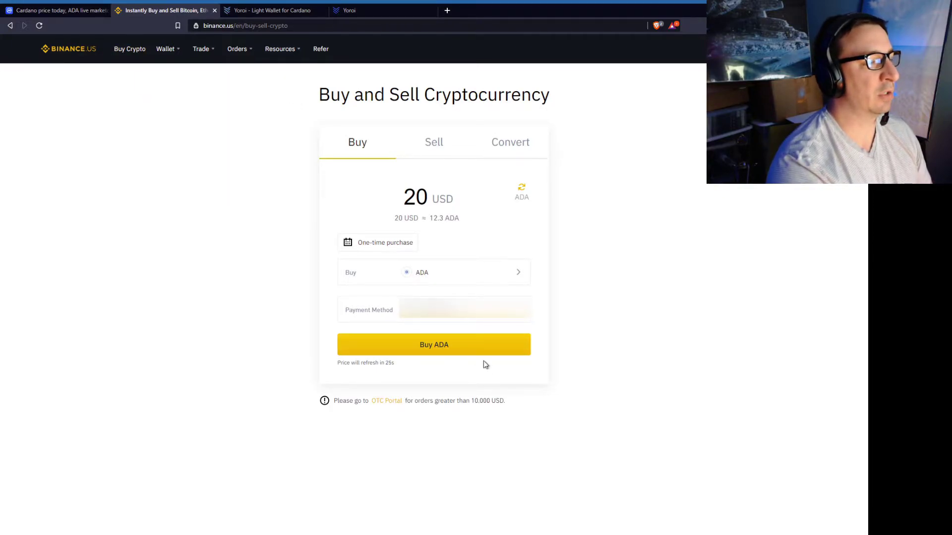
Step: Submit and confirm the 20 USD purchase of ADA, and expand its entry in the Buy & Sell History
{"action": "left_click", "coordinate": [449, 356]}
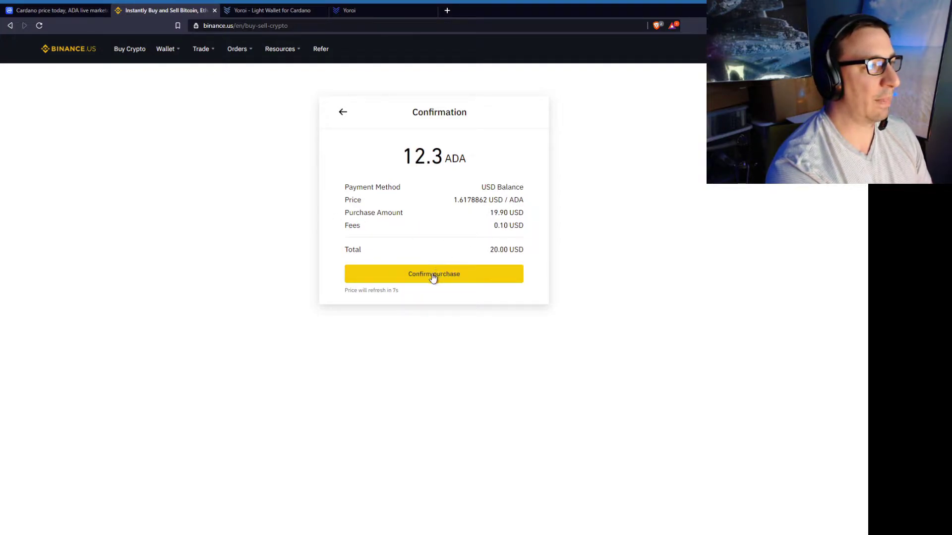
{"action": "left_click", "coordinate": [465, 276]}
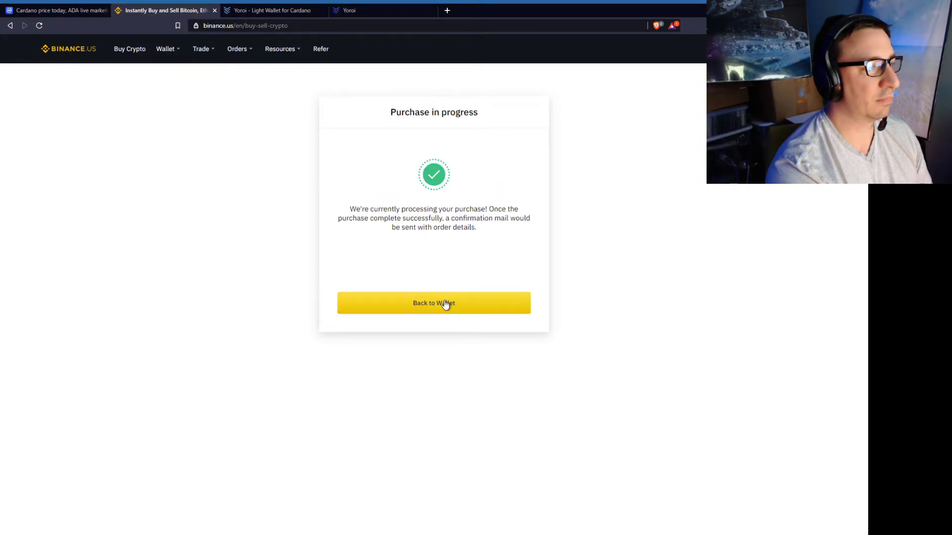
{"action": "left_click", "coordinate": [446, 303]}
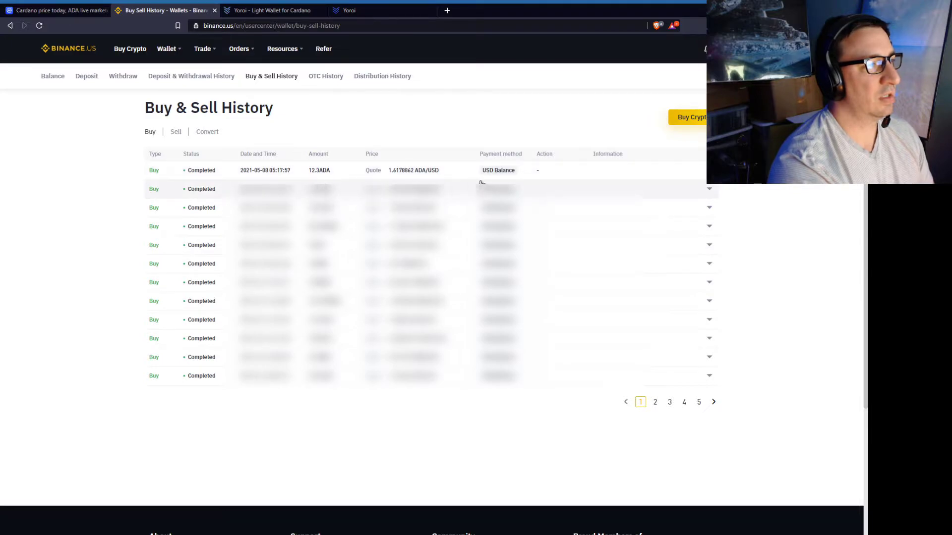
{"action": "left_click", "coordinate": [705, 177]}
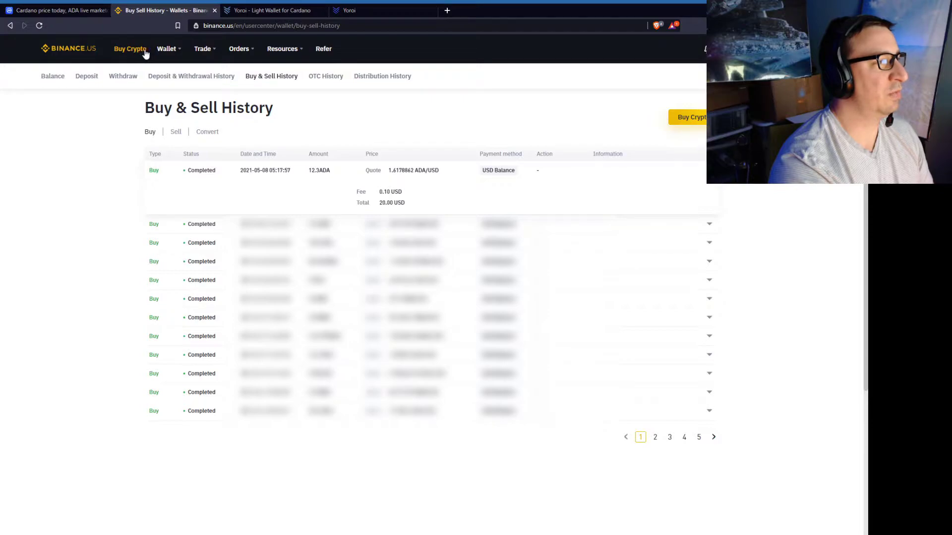
Step: Open the wallet balances and show the trading pairs offered for EOS
{"action": "mouse_move", "coordinate": [171, 56]}
{"action": "left_click", "coordinate": [181, 74]}
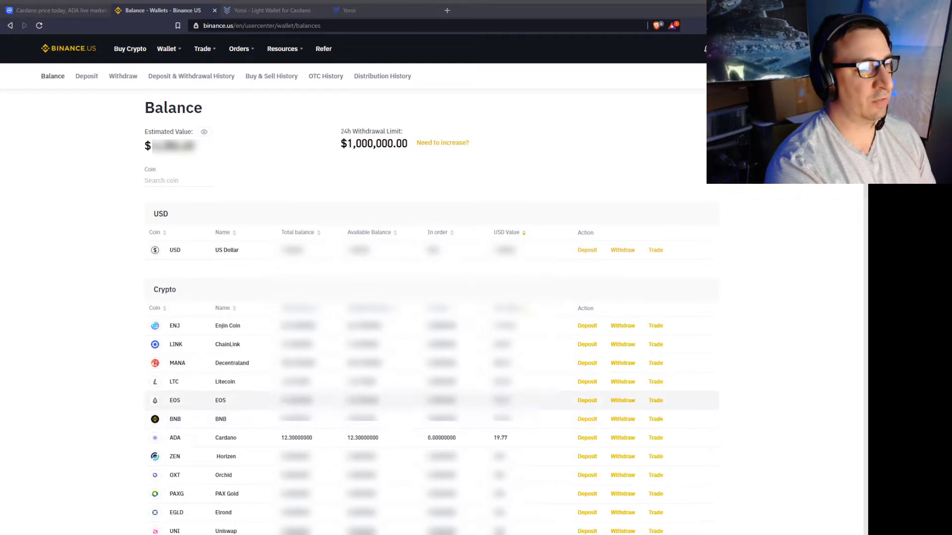
{"action": "left_click", "coordinate": [656, 402]}
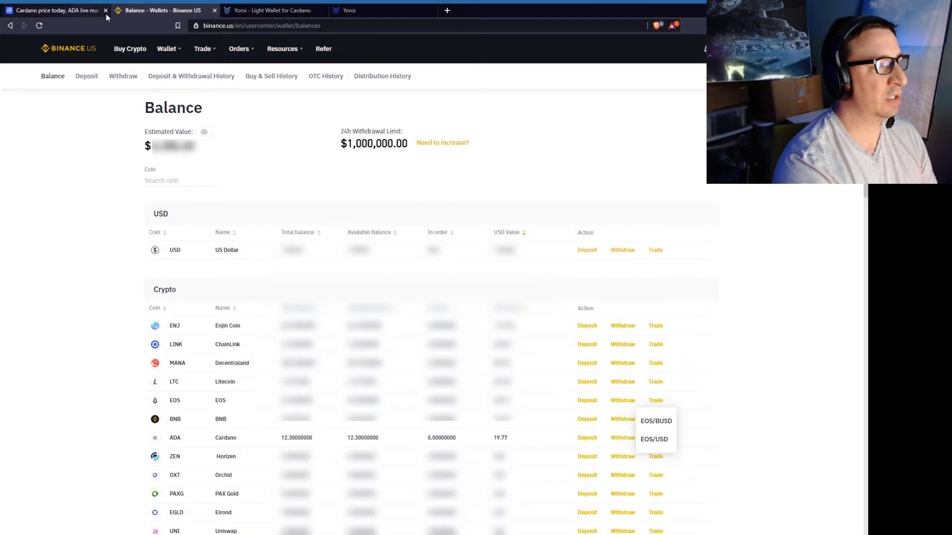
Step: Switch to the Cardano page on CoinMarketCap and open the full list of Cardano markets
{"action": "left_click", "coordinate": [53, 12]}
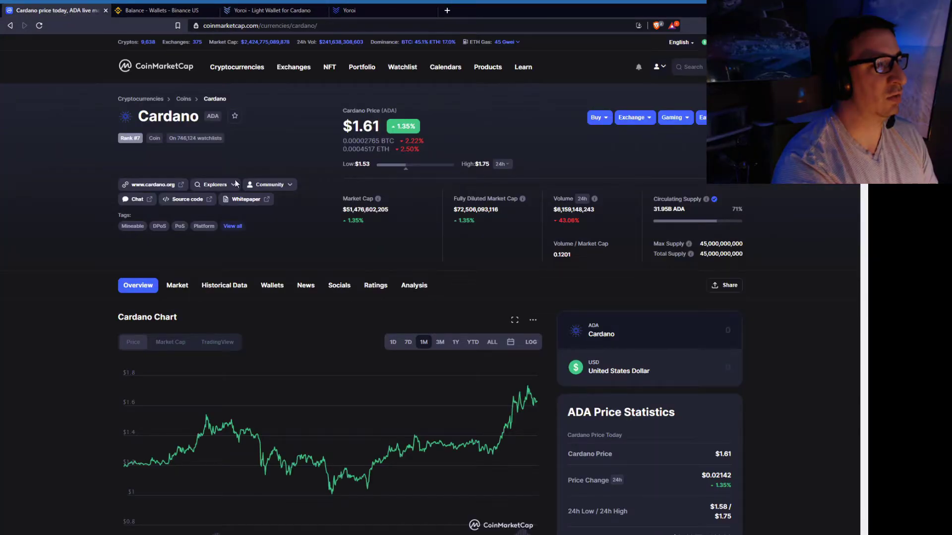
{"action": "scroll", "coordinate": [107, 374], "scroll_direction": "down", "scroll_amount": 7}
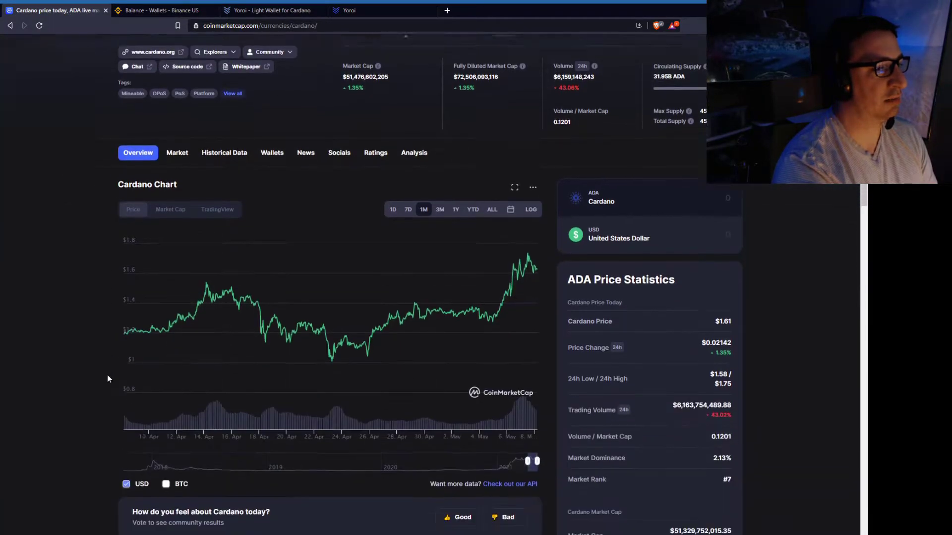
{"action": "scroll", "coordinate": [79, 267], "scroll_direction": "down", "scroll_amount": 8}
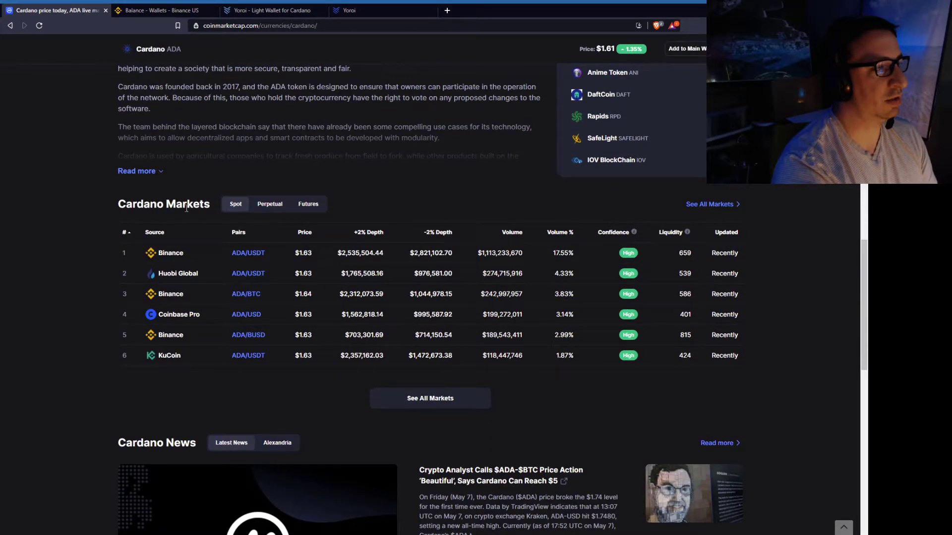
{"action": "left_click", "coordinate": [431, 399]}
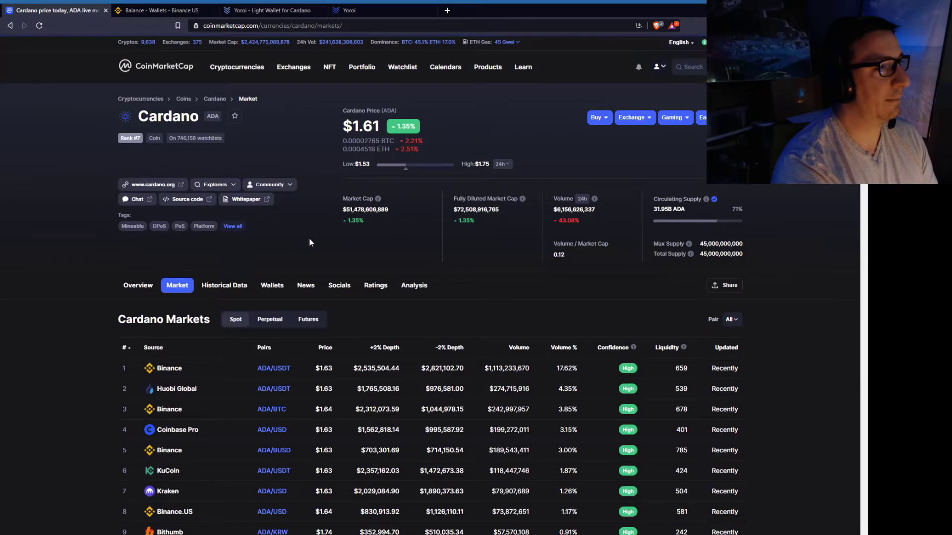
Step: Look through the Cardano spot markets for the exchanges and pairs that trade ADA
{"action": "scroll", "coordinate": [292, 297], "scroll_direction": "down", "scroll_amount": 2}
{"action": "scroll", "coordinate": [194, 238], "scroll_direction": "down", "scroll_amount": 2}
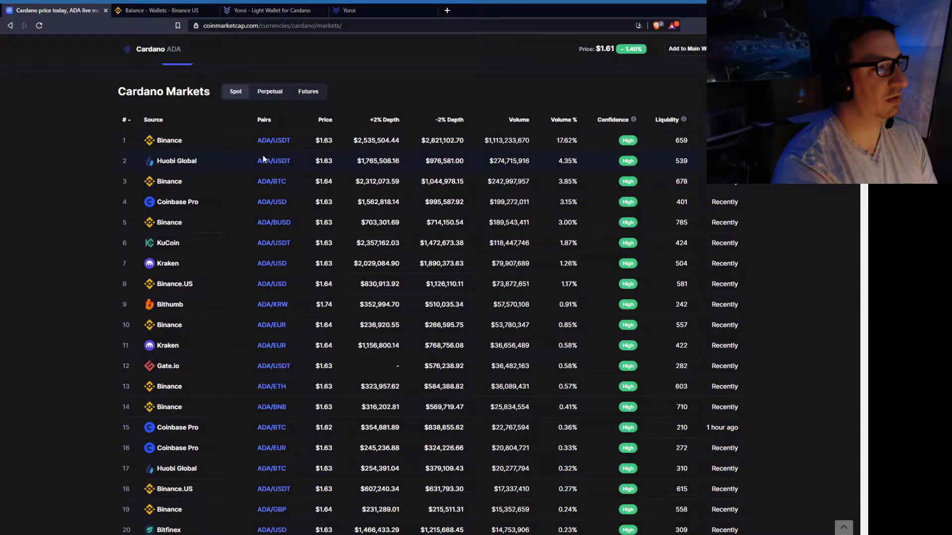
{"action": "scroll", "coordinate": [273, 106], "scroll_direction": "down", "scroll_amount": 1}
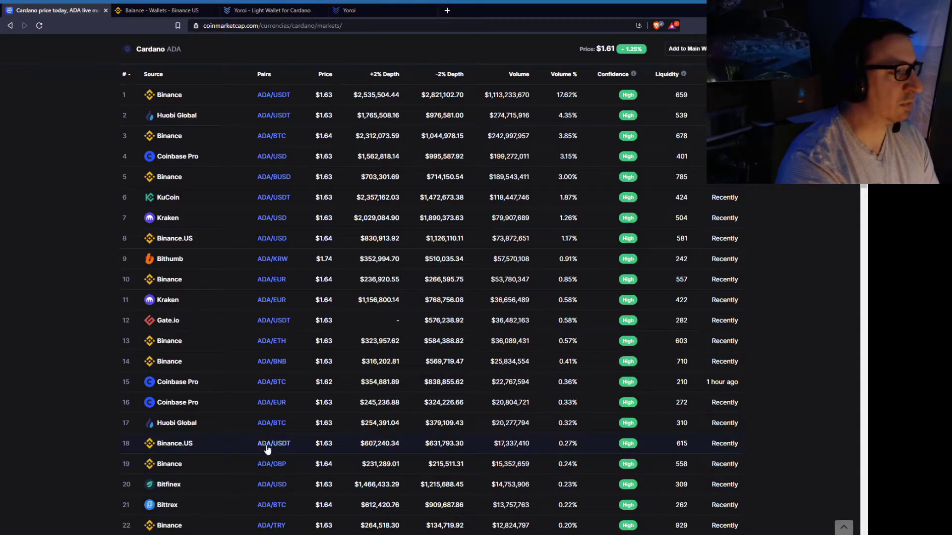
{"action": "scroll", "coordinate": [201, 451], "scroll_direction": "down", "scroll_amount": 1}
{"action": "scroll", "coordinate": [202, 451], "scroll_direction": "down", "scroll_amount": 2}
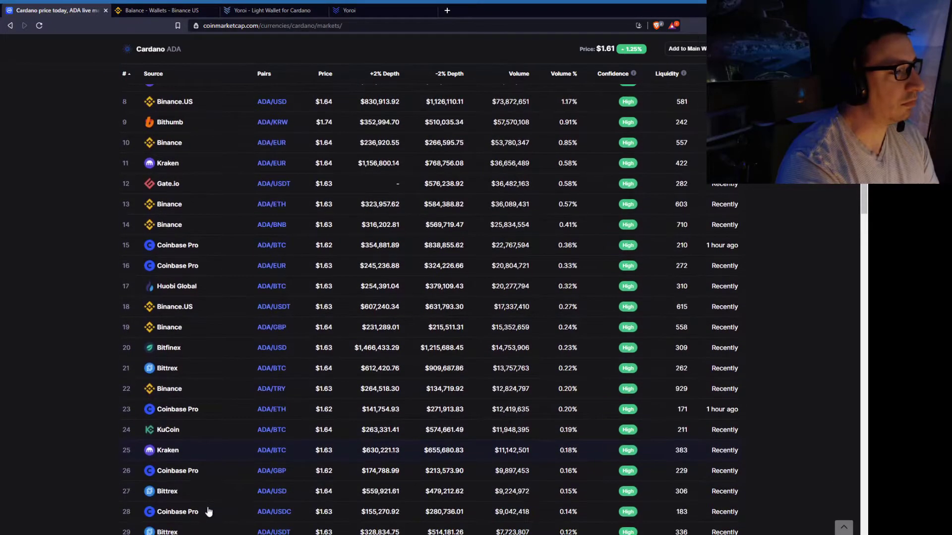
{"action": "scroll", "coordinate": [182, 370], "scroll_direction": "up", "scroll_amount": 3}
{"action": "scroll", "coordinate": [218, 375], "scroll_direction": "down", "scroll_amount": 10}
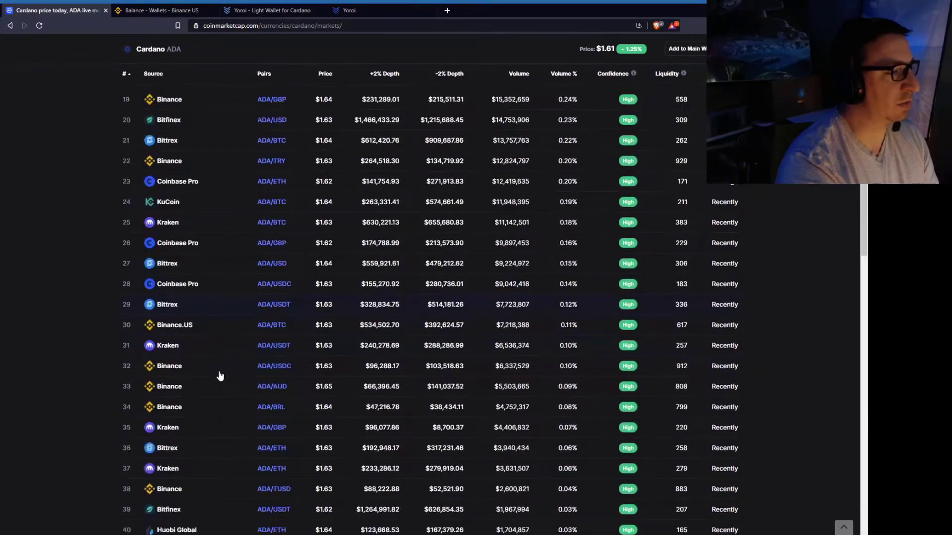
{"action": "scroll", "coordinate": [220, 376], "scroll_direction": "down", "scroll_amount": 5}
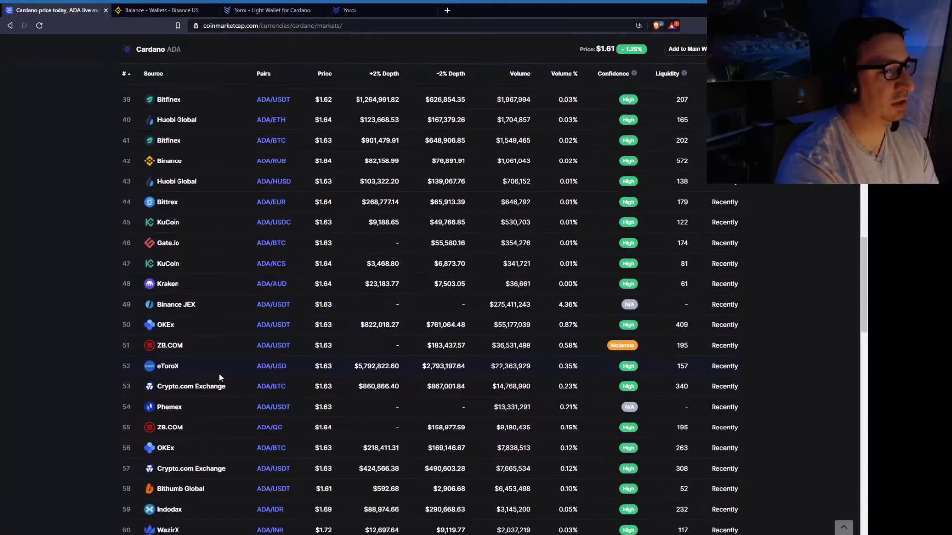
{"action": "scroll", "coordinate": [172, 369], "scroll_direction": "down", "scroll_amount": 7}
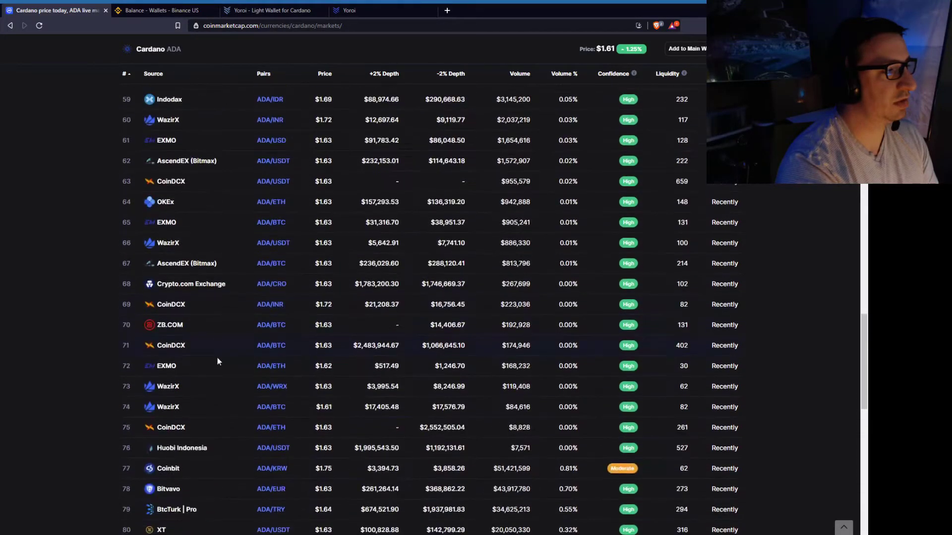
{"action": "scroll", "coordinate": [259, 303], "scroll_direction": "up", "scroll_amount": 13}
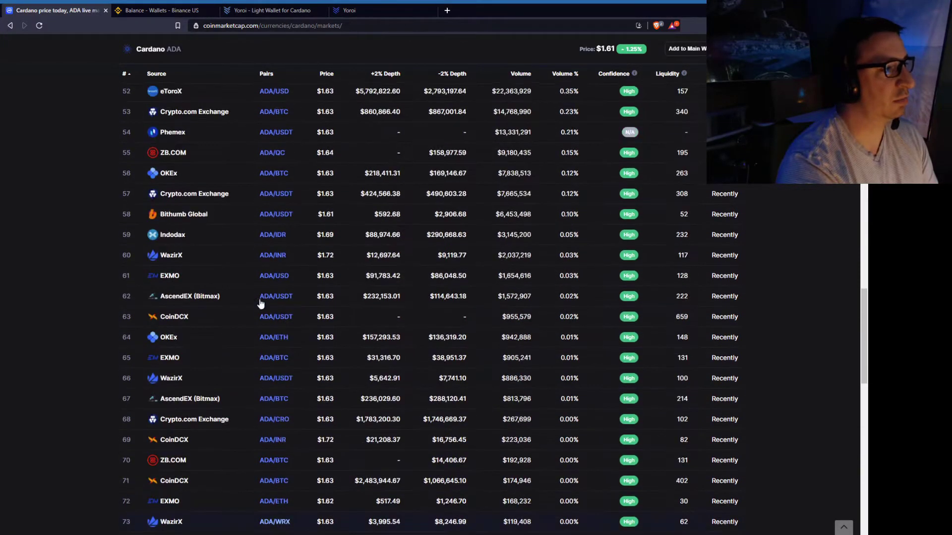
{"action": "scroll", "coordinate": [238, 276], "scroll_direction": "up", "scroll_amount": 12}
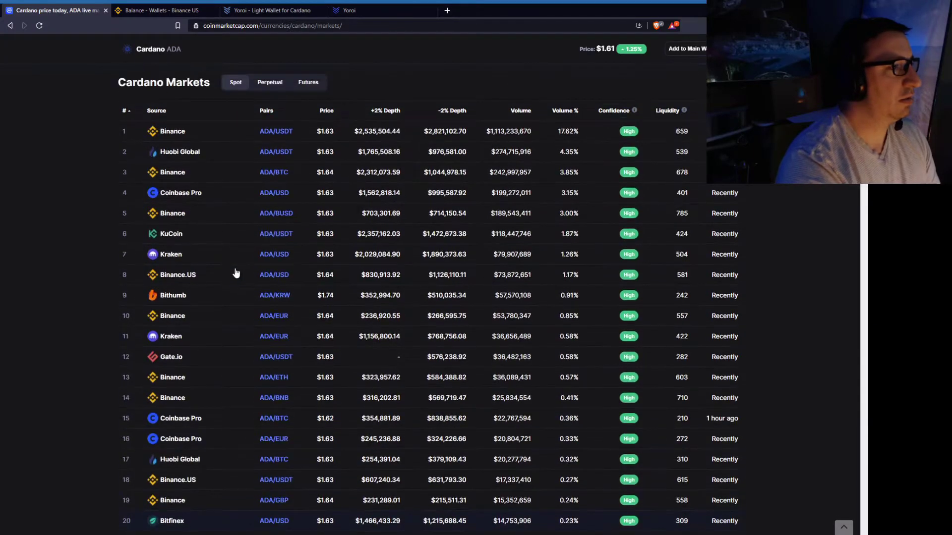
Step: Switch back to Binance.US, open the EOS/USD trading page, and set the limit sell amount to 25% of the EOS balance
{"action": "left_click", "coordinate": [198, 10]}
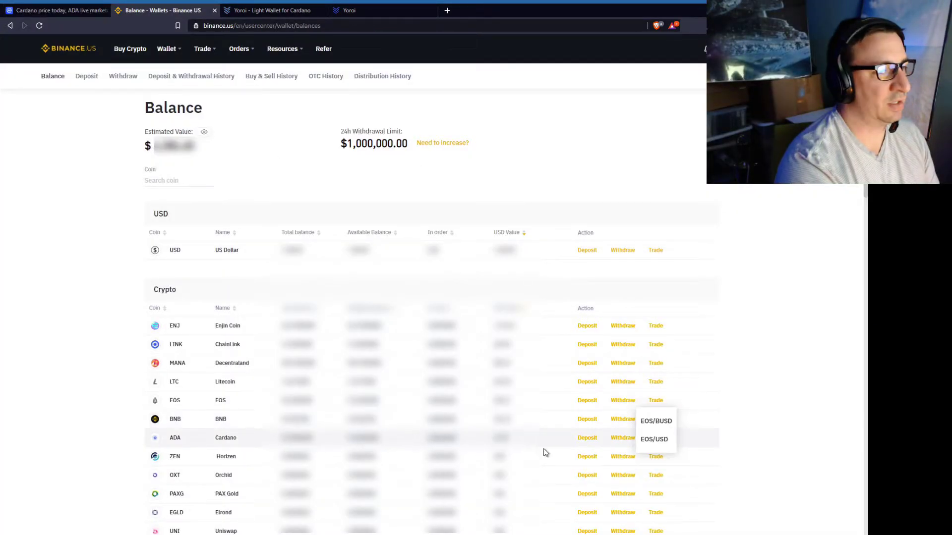
{"action": "left_click", "coordinate": [663, 444]}
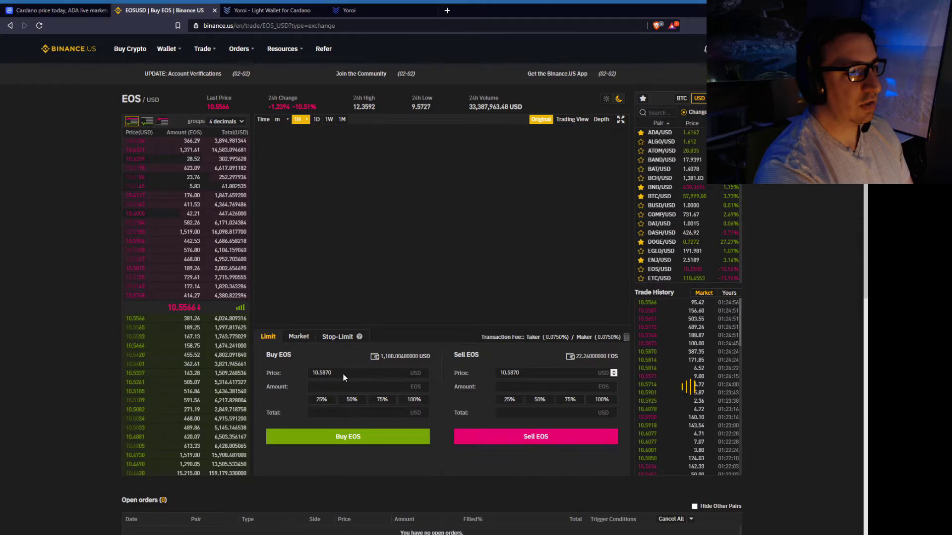
{"action": "left_click", "coordinate": [341, 375]}
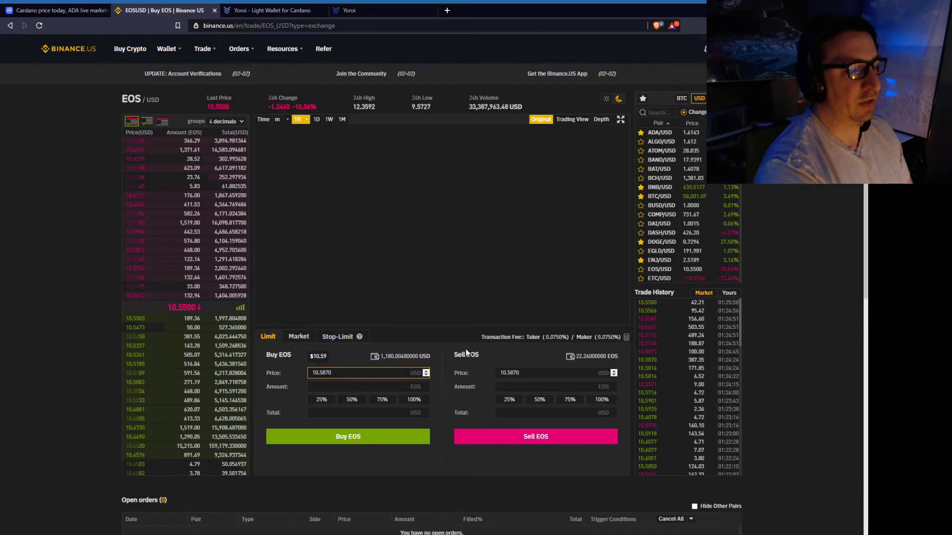
{"action": "left_click", "coordinate": [514, 402]}
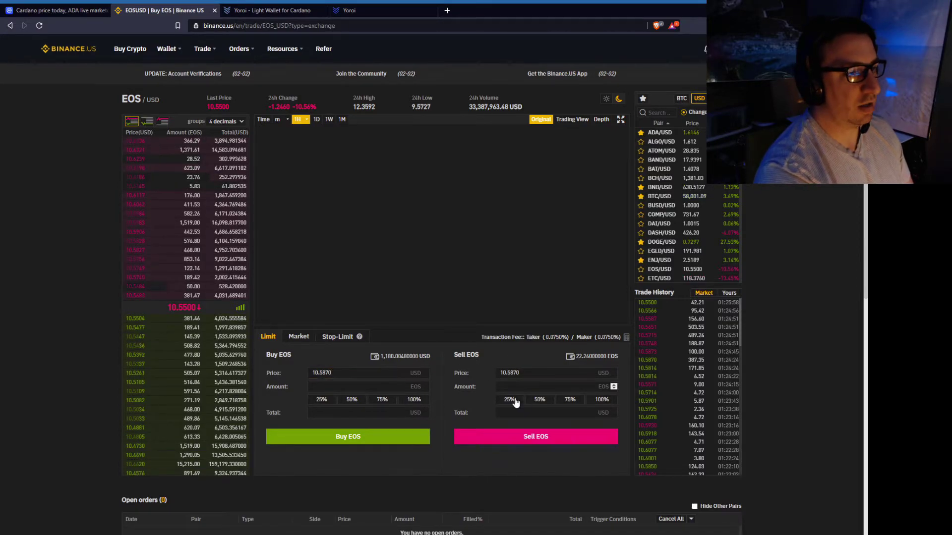
{"action": "left_click", "coordinate": [513, 403]}
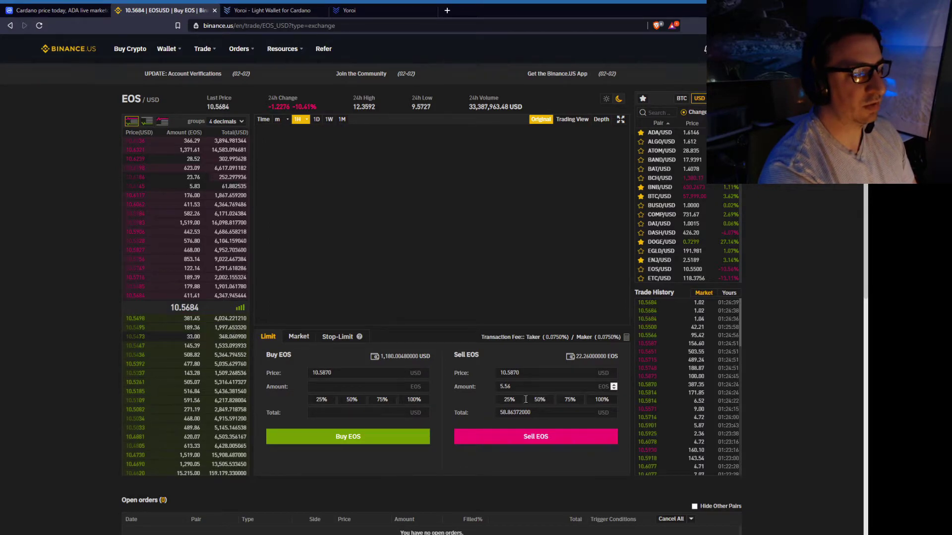
Step: Submit the limit order to sell 5.56 EOS at 10.5870 USD and check it in the open orders and order history
{"action": "left_click", "coordinate": [523, 434]}
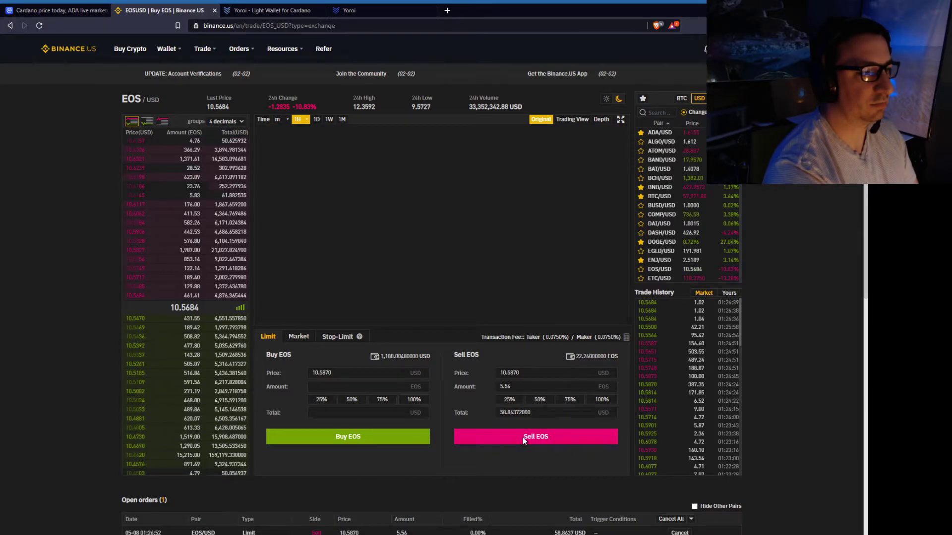
{"action": "scroll", "coordinate": [419, 492], "scroll_direction": "down", "scroll_amount": 2}
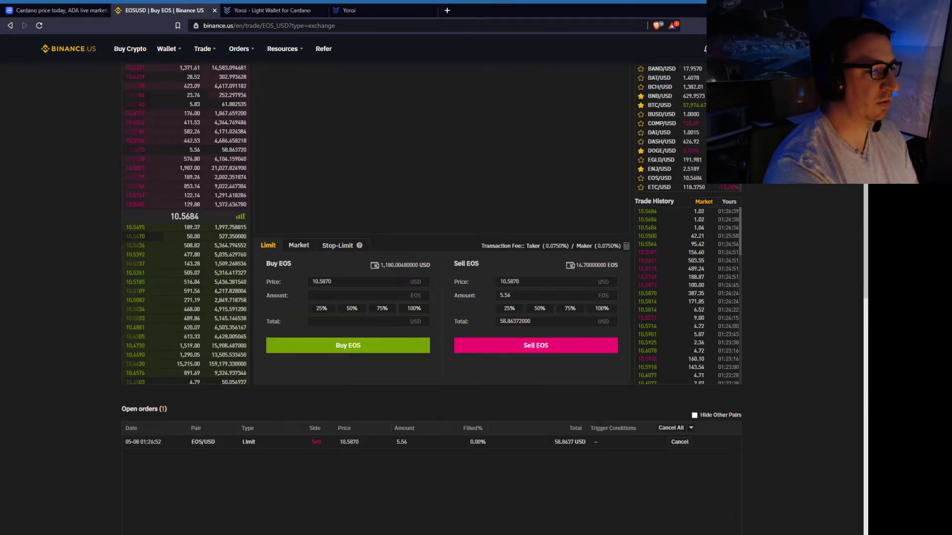
{"action": "scroll", "coordinate": [221, 496], "scroll_direction": "down", "scroll_amount": 3}
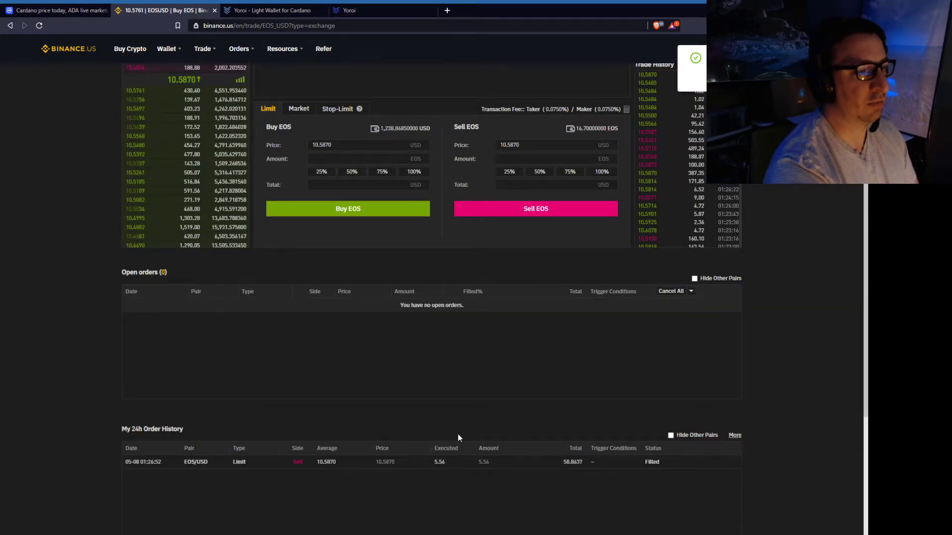
{"action": "scroll", "coordinate": [353, 169], "scroll_direction": "up", "scroll_amount": 5}
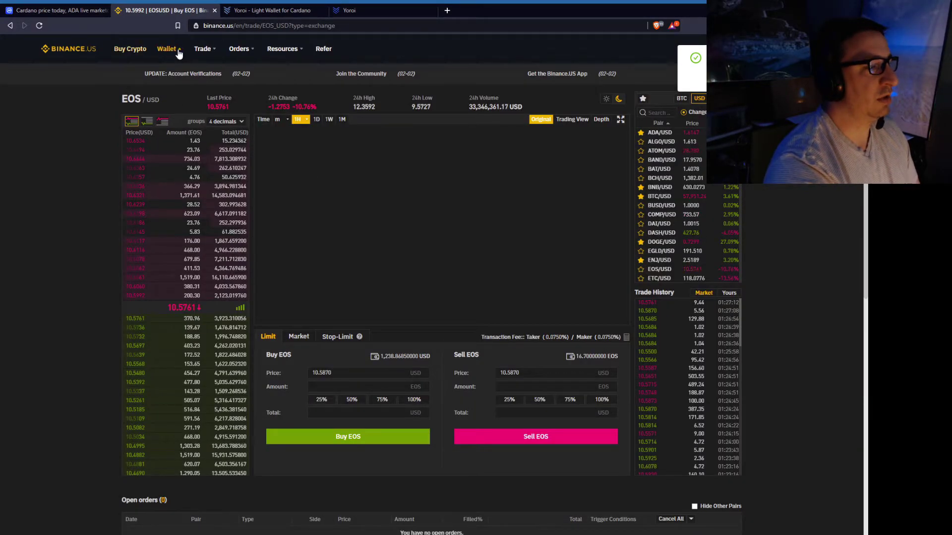
Step: Open the Buy and Sell Cryptocurrency page and choose ADA as the coin to buy with the USD balance
{"action": "mouse_move", "coordinate": [171, 49]}
{"action": "left_click", "coordinate": [171, 69]}
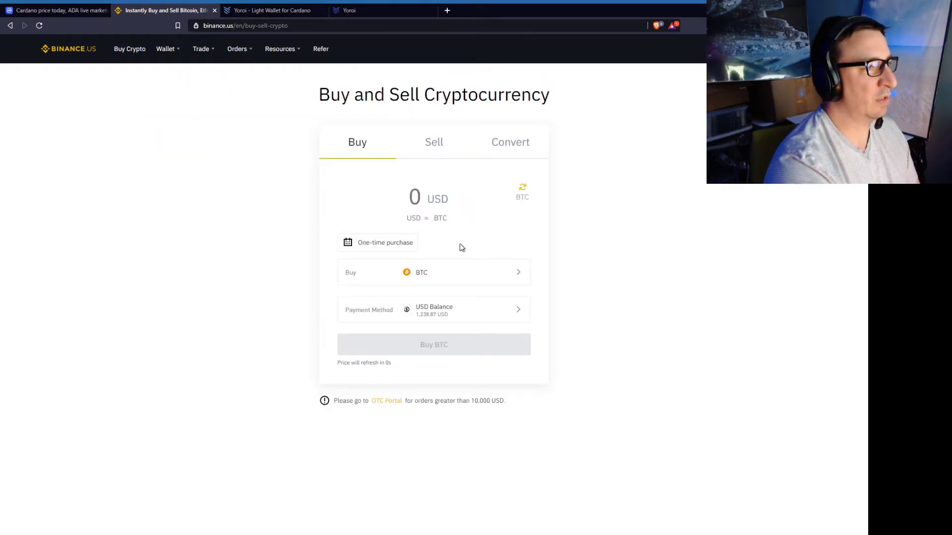
{"action": "left_click", "coordinate": [445, 277]}
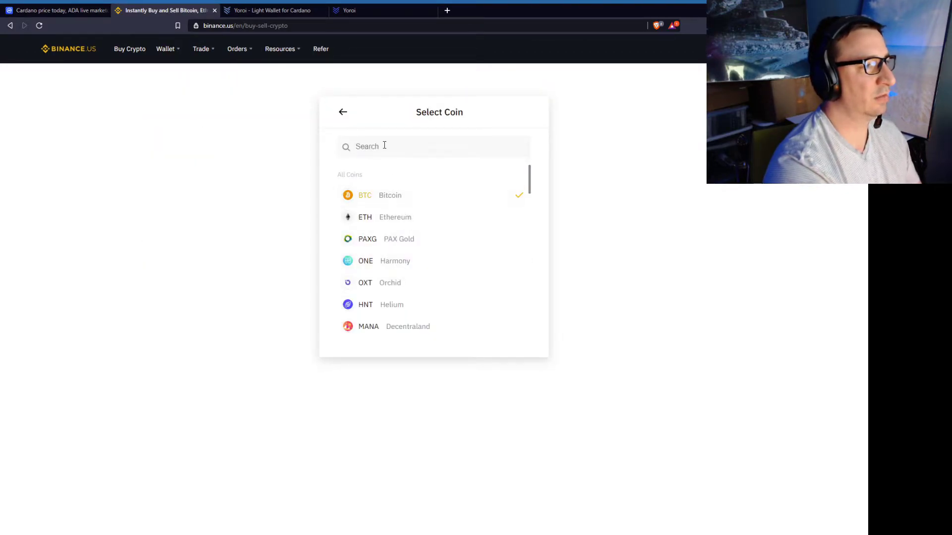
{"action": "left_click", "coordinate": [384, 145]}
{"action": "type", "text": "ada"}
{"action": "left_click", "coordinate": [392, 196]}
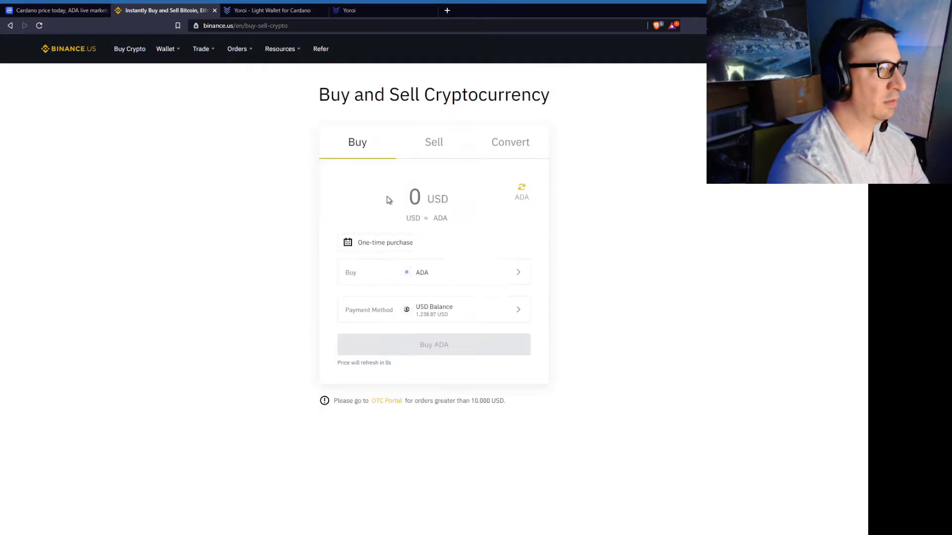
Step: On the basic ADA/USD trading page, place a limit buy order using 25% of the USD balance and check the order history
{"action": "mouse_move", "coordinate": [203, 53]}
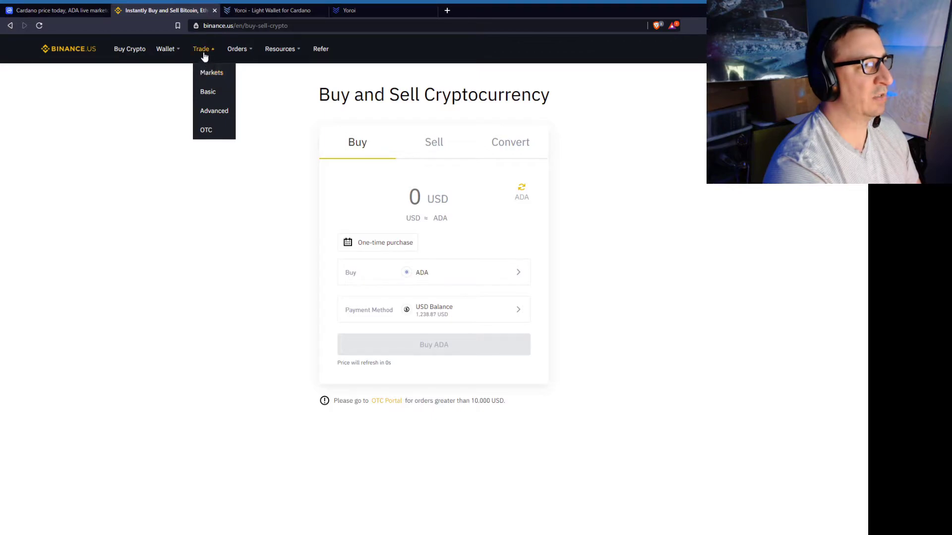
{"action": "left_click", "coordinate": [209, 93]}
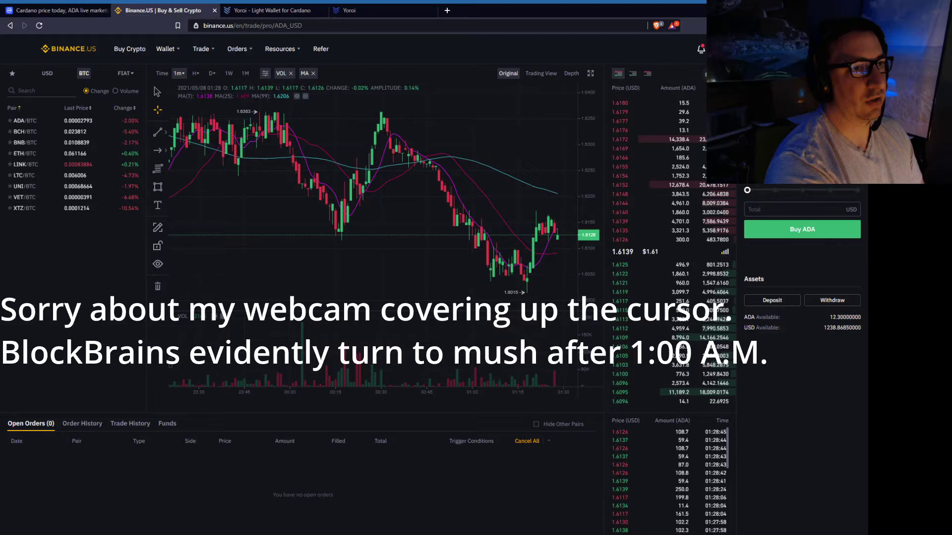
{"action": "left_click", "coordinate": [777, 117]}
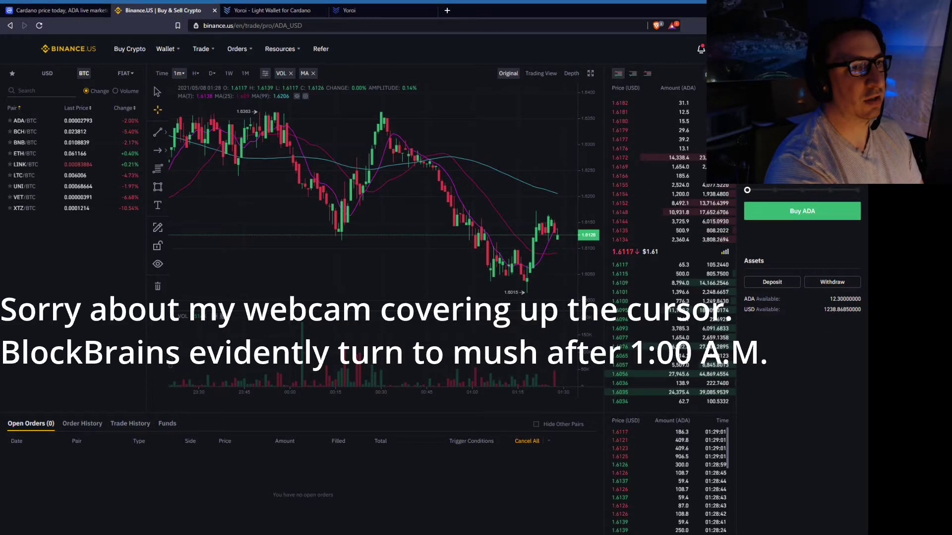
{"action": "mouse_move", "coordinate": [747, 189]}
{"action": "left_mouse_down"}
{"action": "mouse_move", "coordinate": [857, 190]}
{"action": "mouse_move", "coordinate": [735, 194]}
{"action": "mouse_move", "coordinate": [861, 195]}
{"action": "mouse_move", "coordinate": [734, 198]}
{"action": "left_mouse_up"}
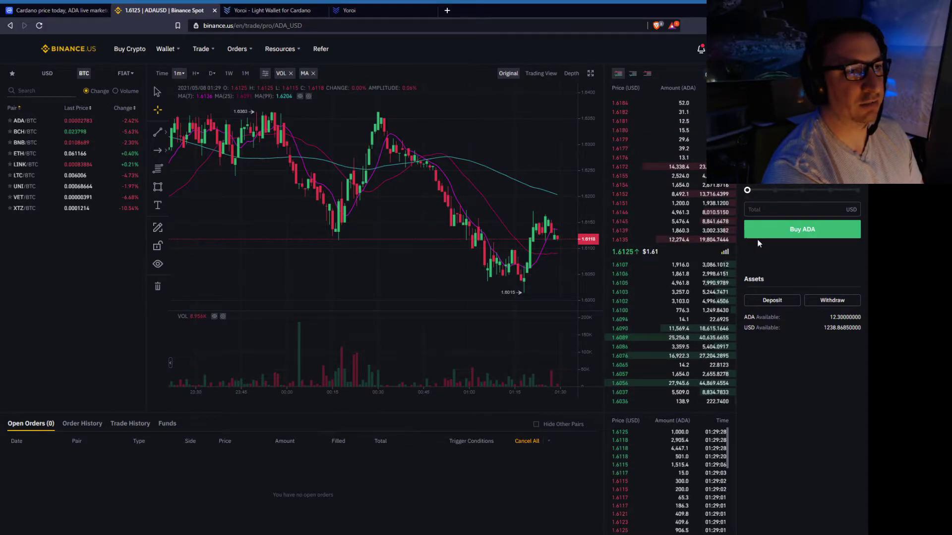
{"action": "left_click_drag", "start_coordinate": [765, 188], "coordinate": [775, 190]}
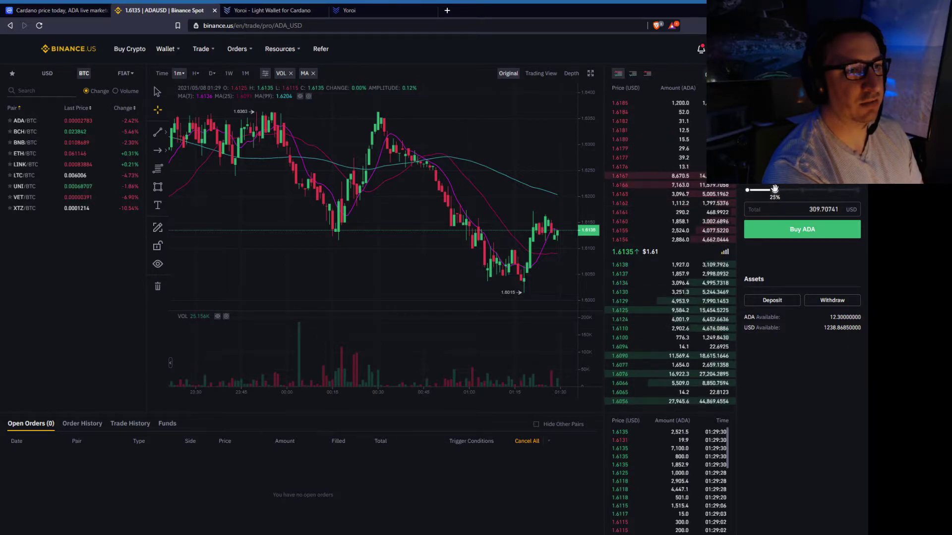
{"action": "left_click", "coordinate": [805, 236]}
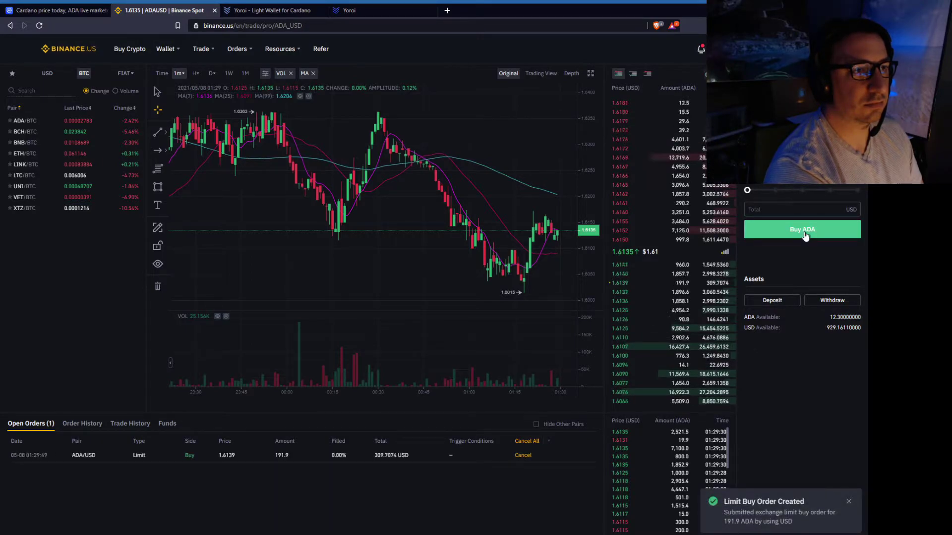
{"action": "scroll", "coordinate": [468, 220], "scroll_direction": "up", "scroll_amount": 5}
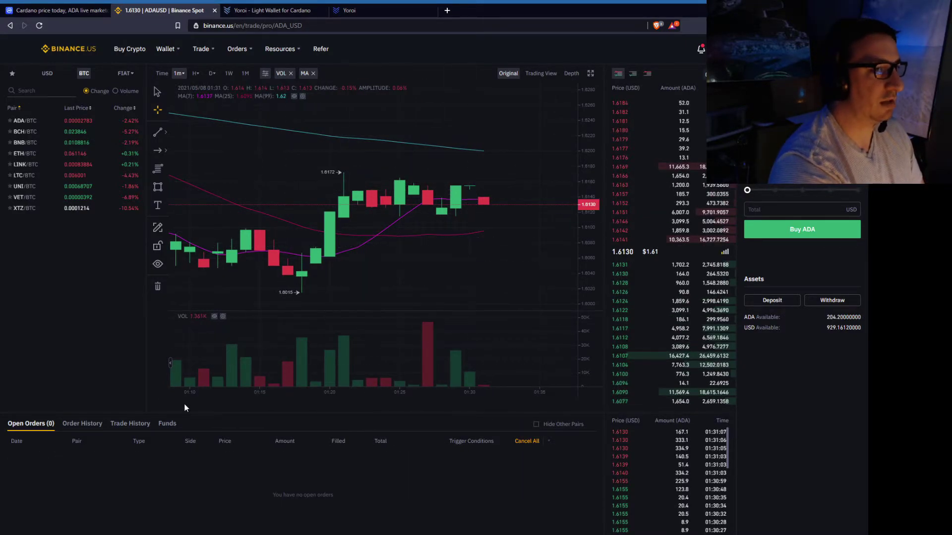
{"action": "left_click", "coordinate": [77, 425]}
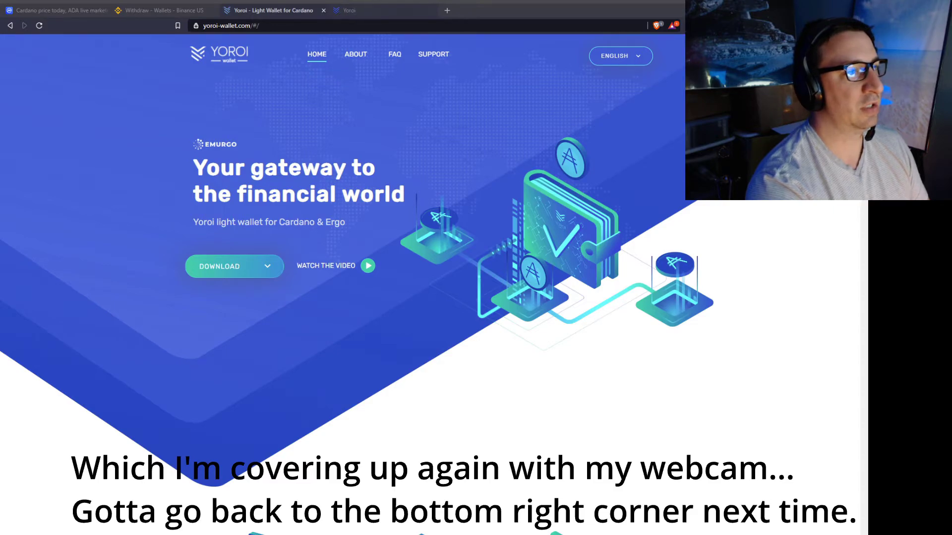
Step: Switch to the Yoroi wallet, open the delegation list, and look through the staking pools and their ROA, size and cost columns
{"action": "left_click", "coordinate": [349, 10]}
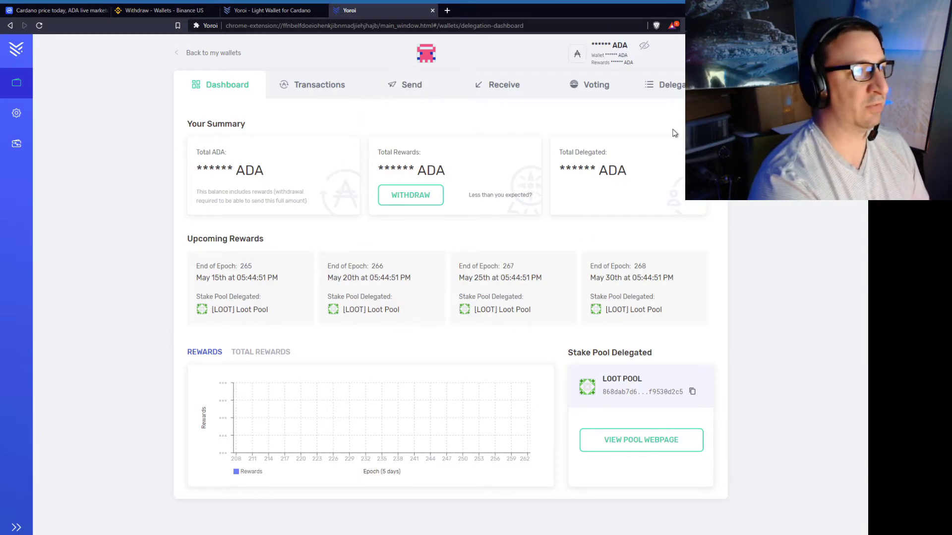
{"action": "left_click", "coordinate": [675, 92]}
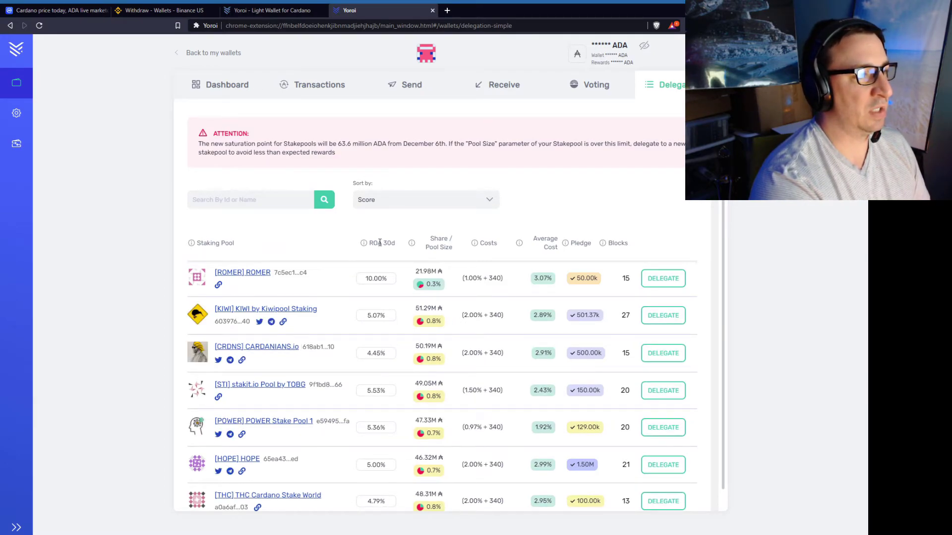
{"action": "mouse_move", "coordinate": [365, 245]}
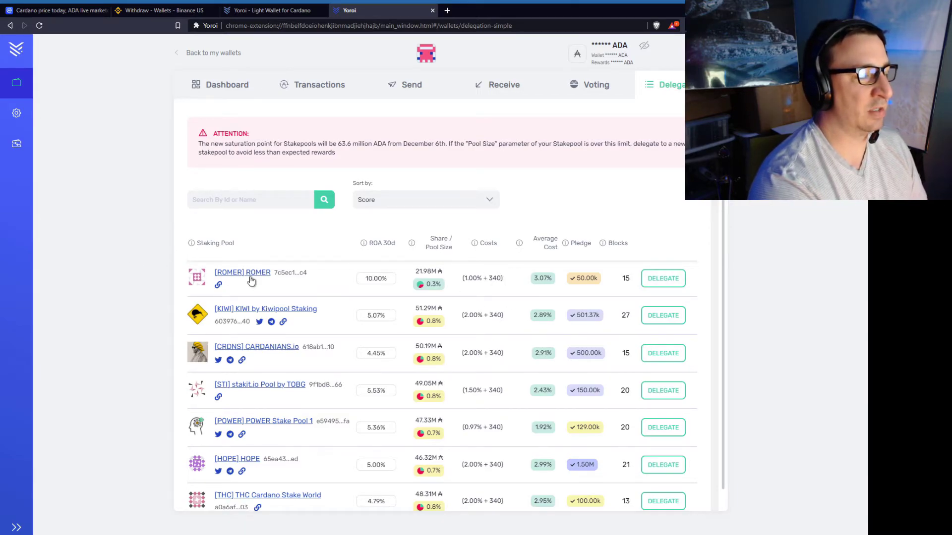
{"action": "scroll", "coordinate": [346, 320], "scroll_direction": "down", "scroll_amount": 15}
{"action": "scroll", "coordinate": [344, 332], "scroll_direction": "down", "scroll_amount": 20}
{"action": "scroll", "coordinate": [379, 308], "scroll_direction": "down", "scroll_amount": 15}
{"action": "left_click_drag", "start_coordinate": [714, 238], "coordinate": [714, 104]}
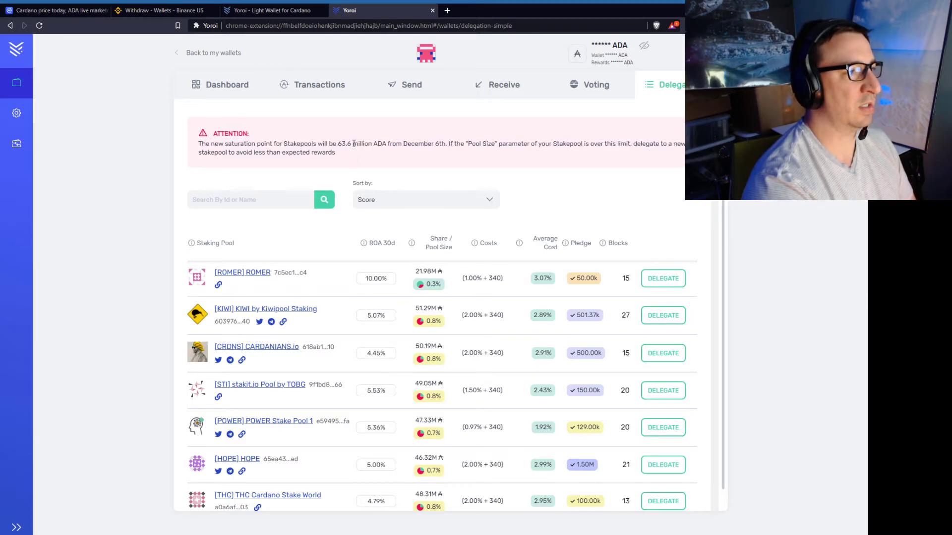
Step: Read the attention notice about the stake pool saturation point above the pool list
{"action": "left_click_drag", "start_coordinate": [342, 143], "coordinate": [280, 144]}
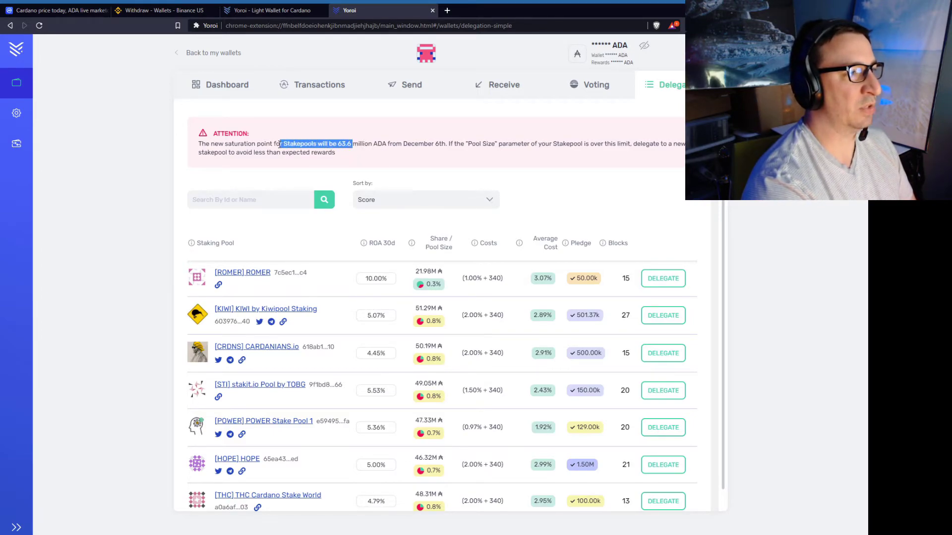
{"action": "left_click", "coordinate": [251, 151]}
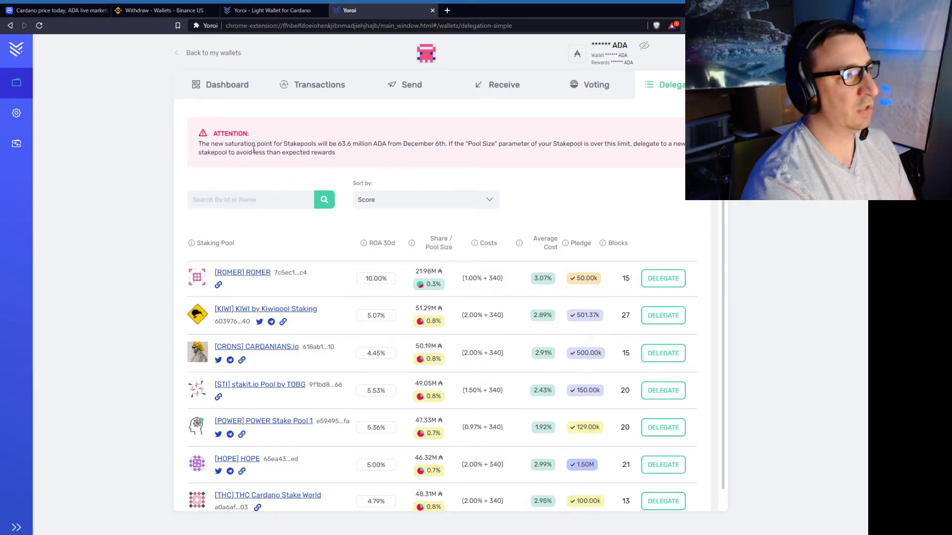
{"action": "left_click_drag", "start_coordinate": [203, 144], "coordinate": [334, 154]}
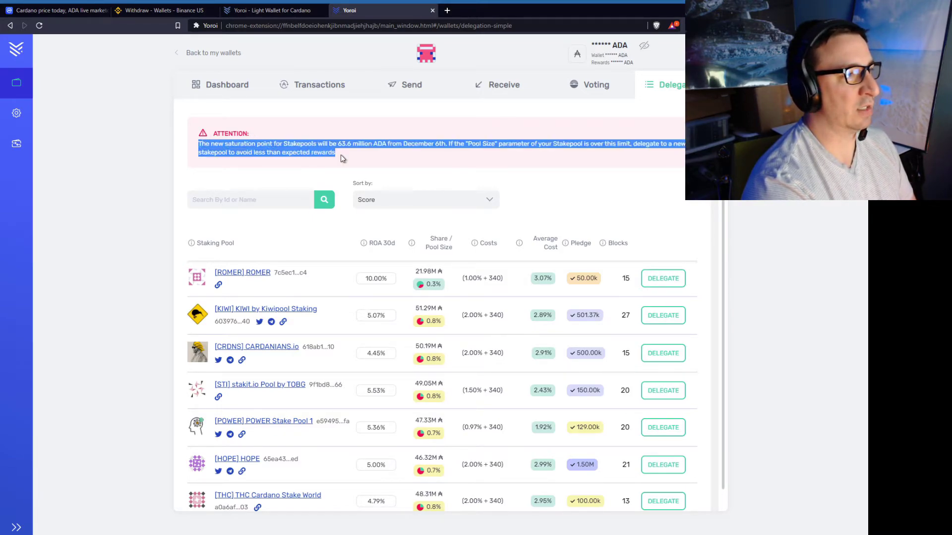
{"action": "left_click", "coordinate": [413, 153]}
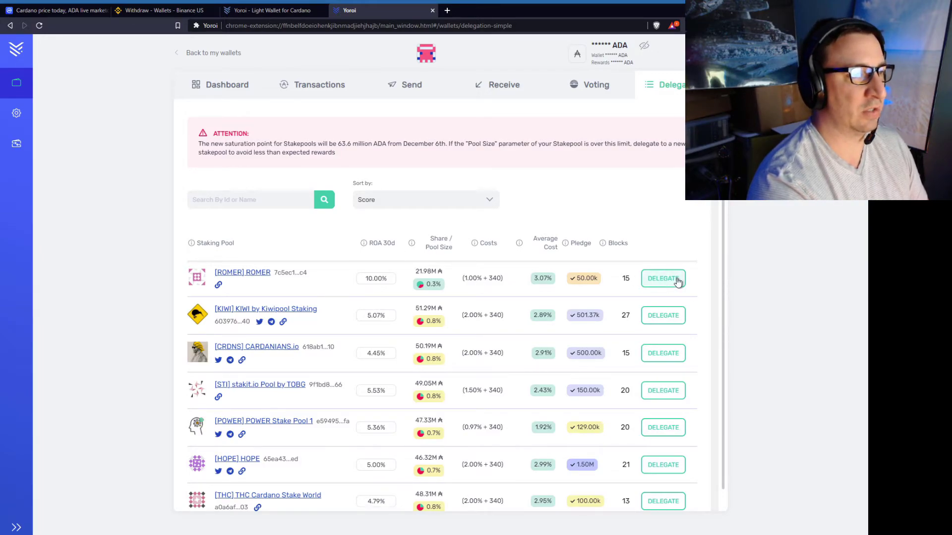
Step: Review the delegation transaction for the ROMER stake pool and back out without delegating
{"action": "left_click", "coordinate": [647, 287]}
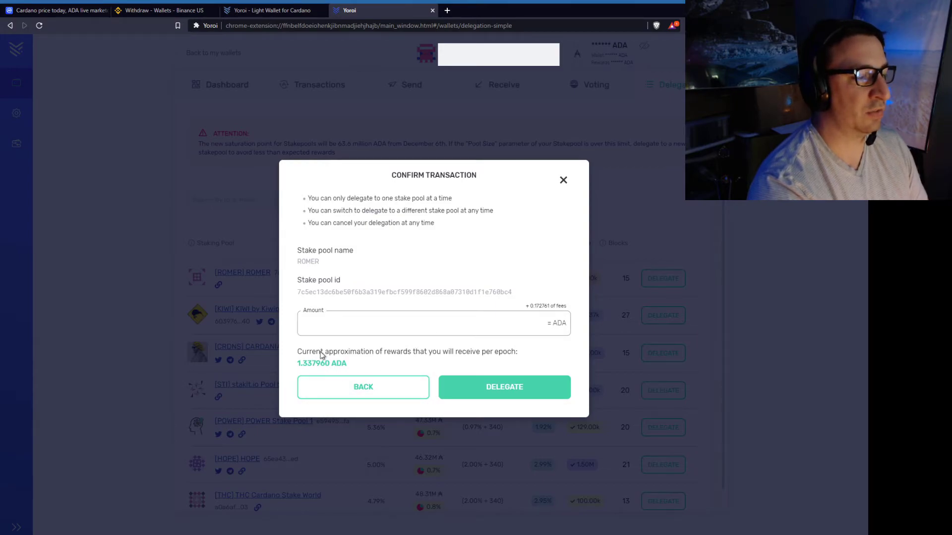
{"action": "left_click", "coordinate": [365, 402]}
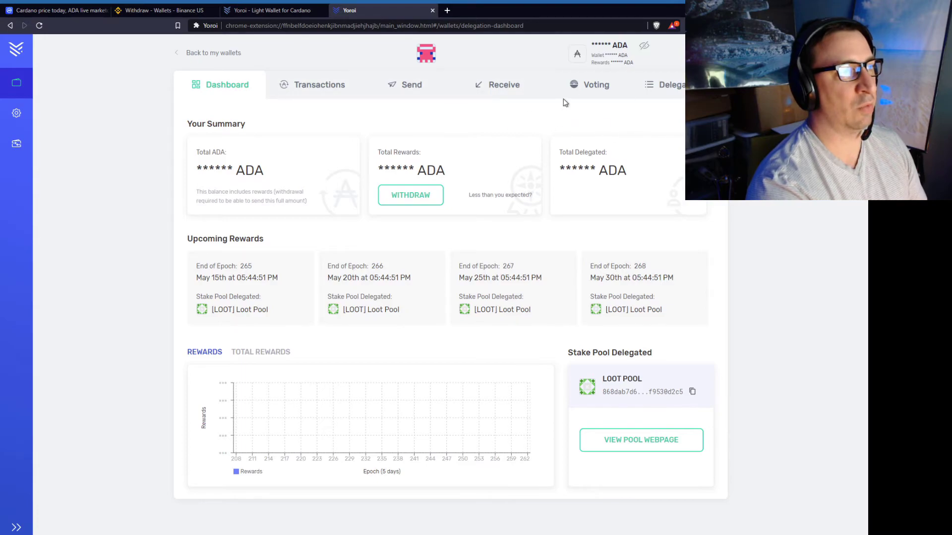
Step: Copy the Yoroi receiving address and paste it as the recipient of an ADA withdrawal over the Cardano network on Binance.US
{"action": "left_click", "coordinate": [496, 94]}
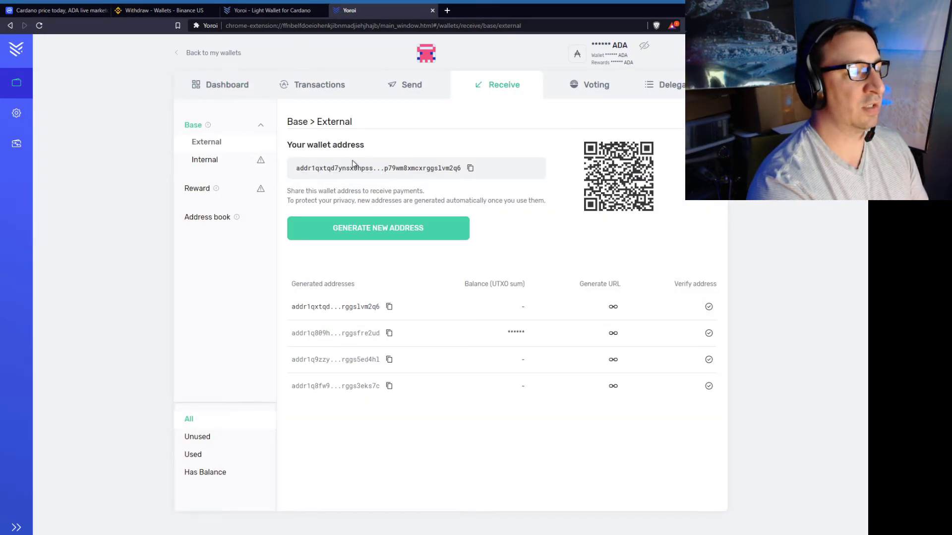
{"action": "left_click", "coordinate": [472, 171]}
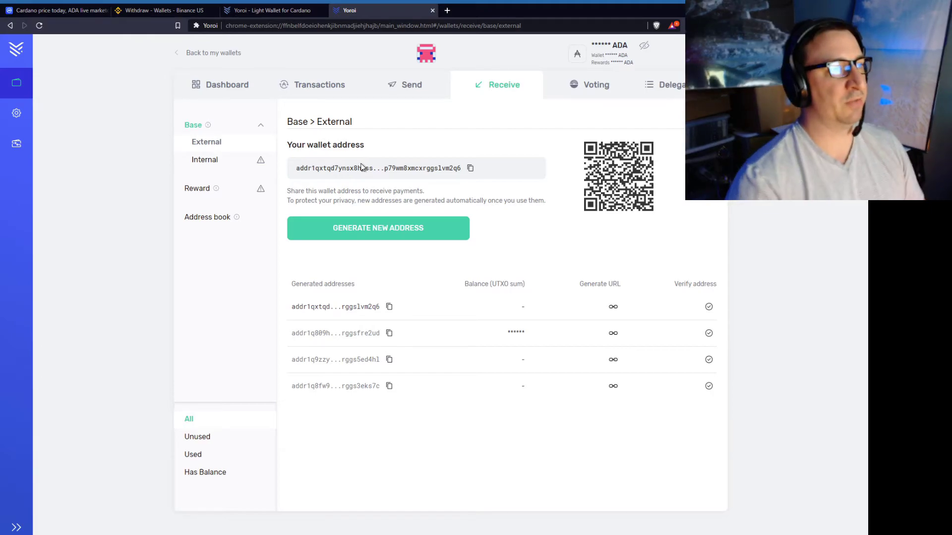
{"action": "left_click", "coordinate": [163, 10]}
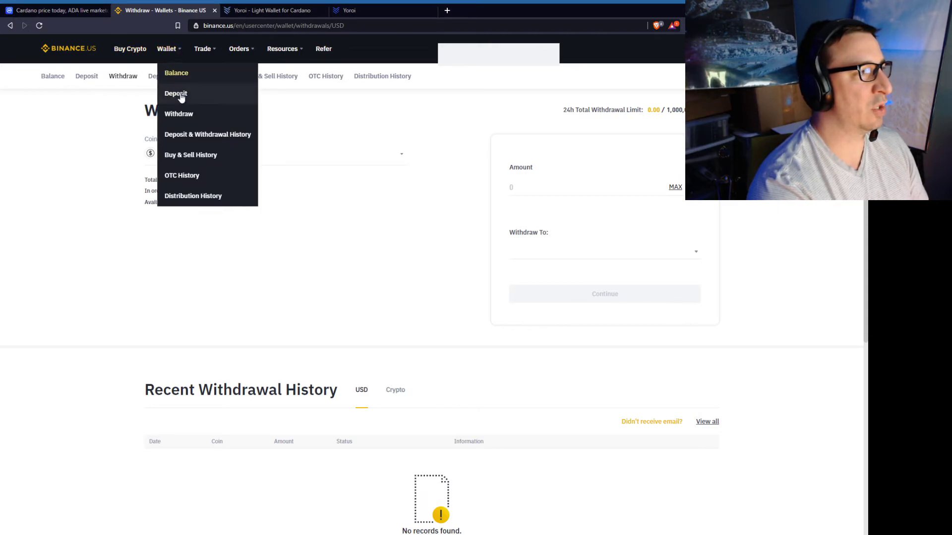
{"action": "left_click", "coordinate": [179, 113]}
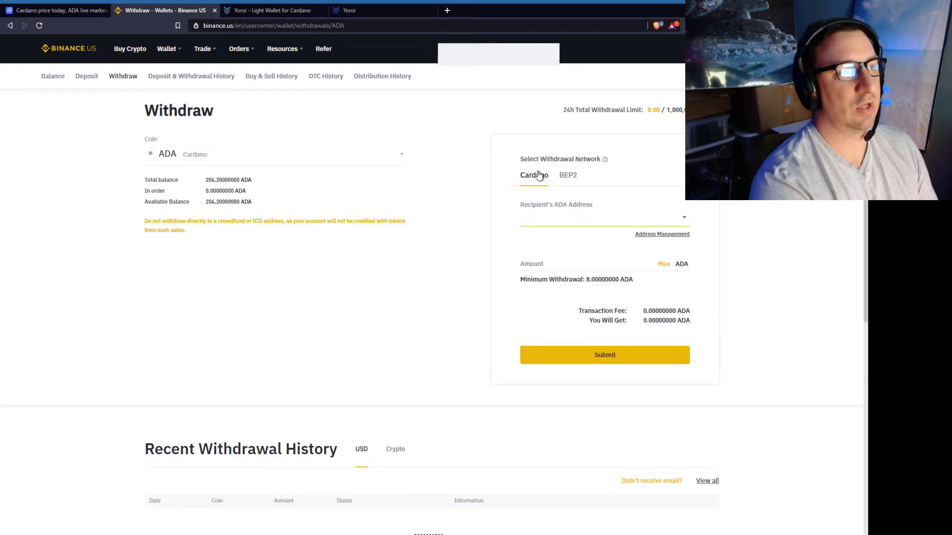
{"action": "left_click", "coordinate": [537, 177]}
{"action": "left_click", "coordinate": [569, 222]}
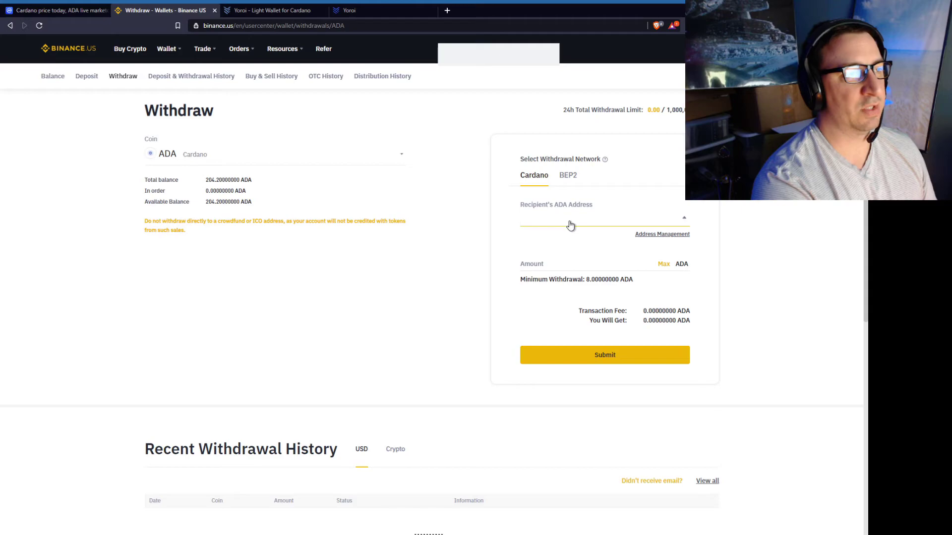
{"action": "key", "text": "ctrl+v"}
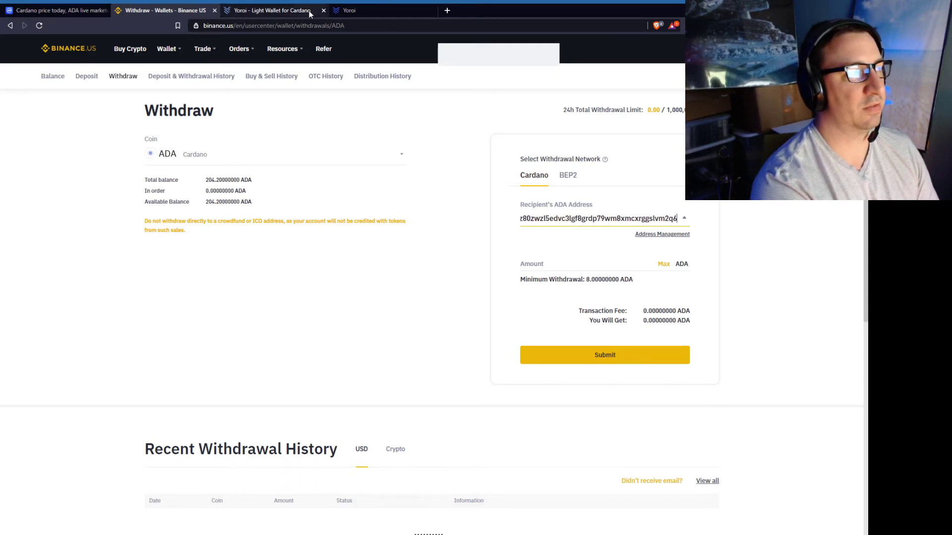
Step: Check the recipient address against the one in Yoroi and set the withdrawal amount to the maximum, 204.2 ADA
{"action": "left_click", "coordinate": [370, 12]}
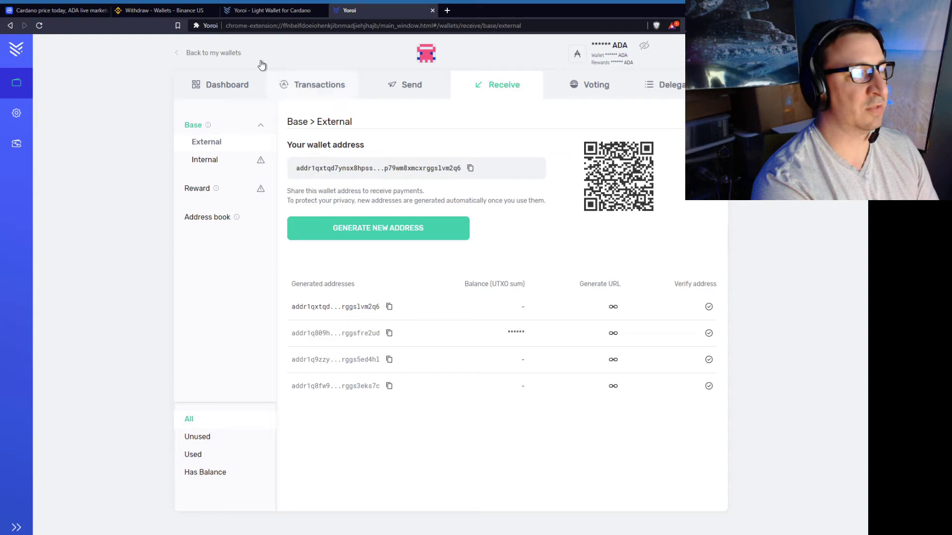
{"action": "left_click", "coordinate": [164, 10]}
{"action": "key", "text": "ctrl+a"}
{"action": "key", "text": "ctrl+v"}
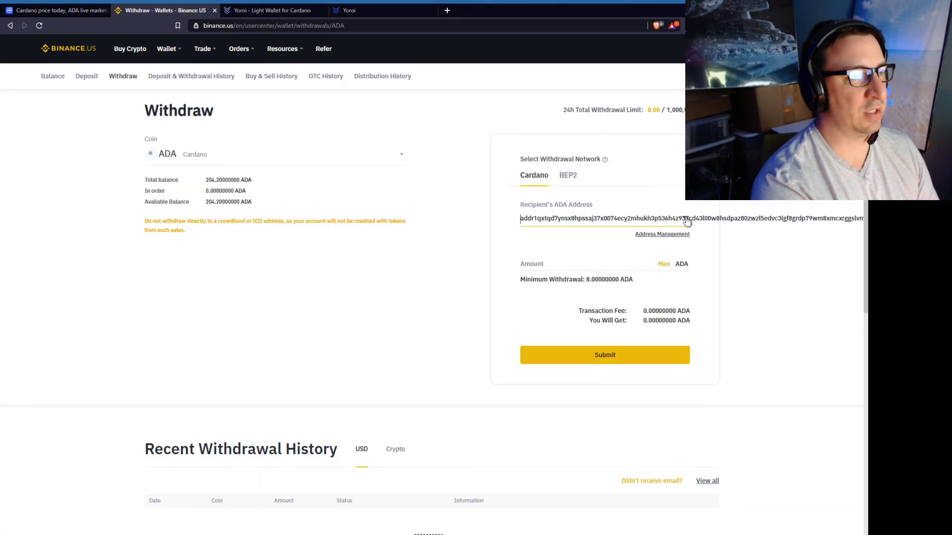
{"action": "left_click_drag", "start_coordinate": [698, 218], "coordinate": [617, 228]}
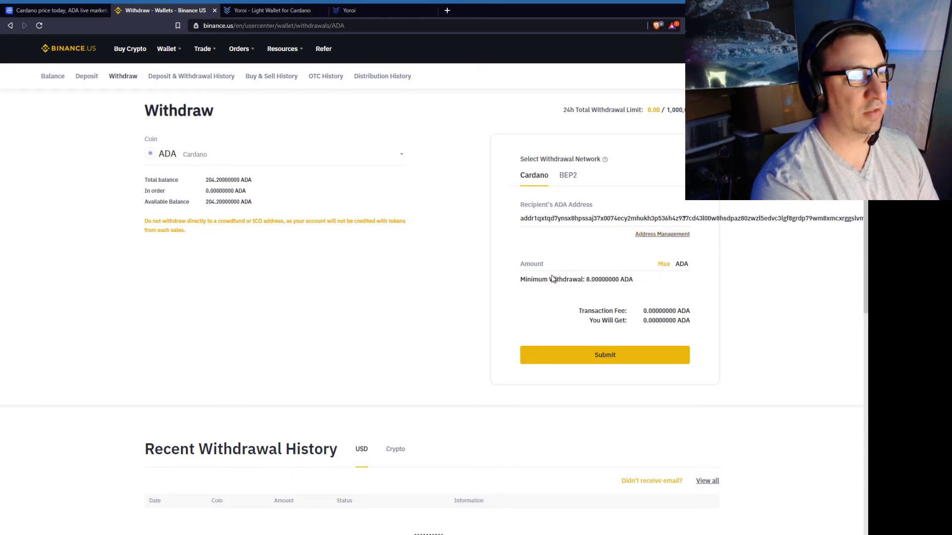
{"action": "left_click", "coordinate": [664, 268]}
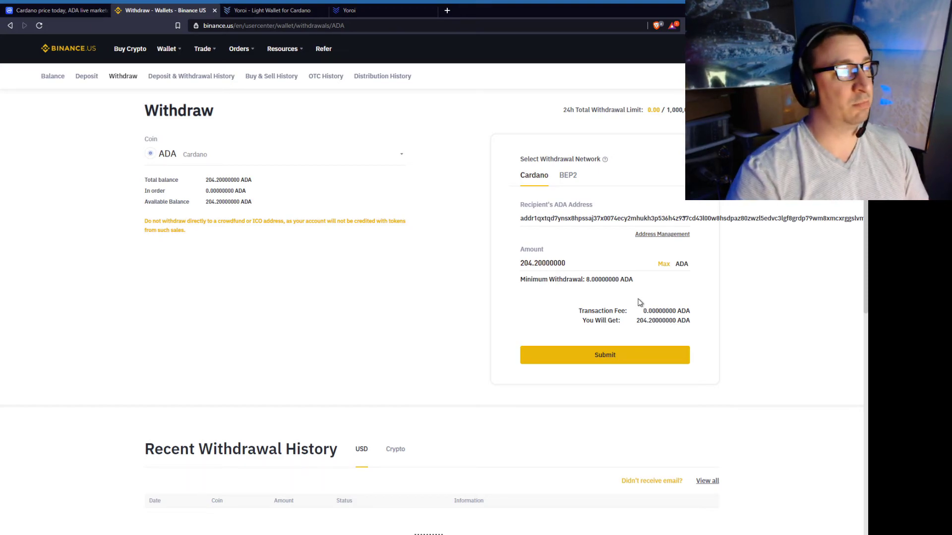
Step: Submit the 204.2 ADA withdrawal request on Binance.US and confirm it from the confirmation email
{"action": "left_click", "coordinate": [607, 349]}
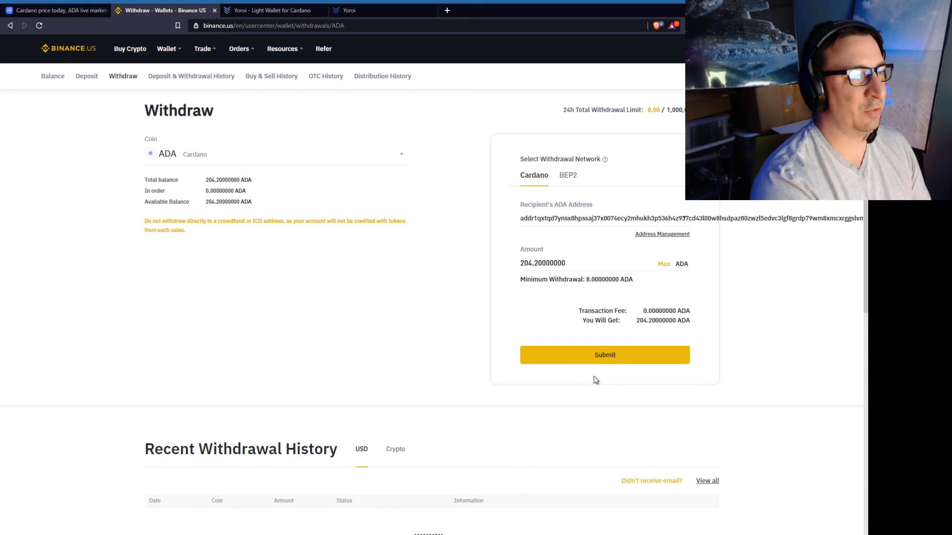
{"action": "left_click", "coordinate": [595, 355]}
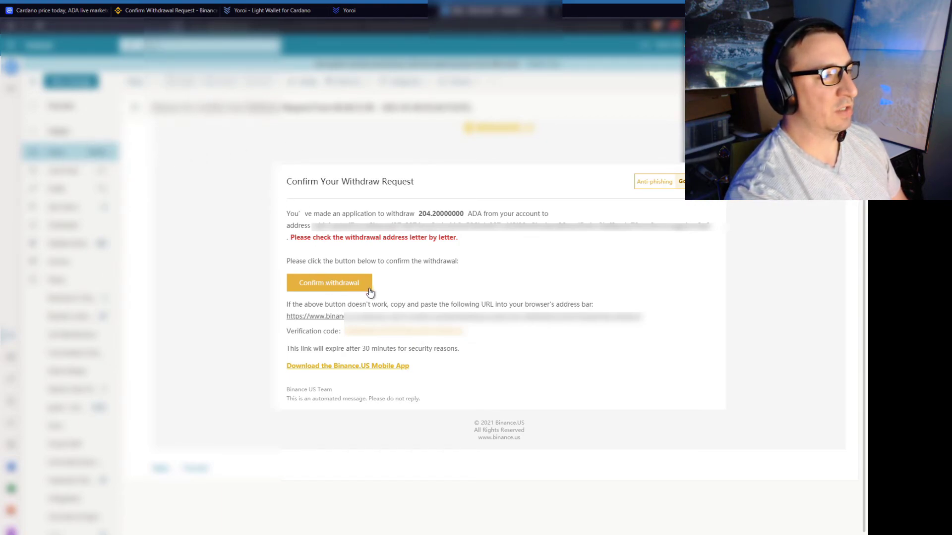
{"action": "left_click", "coordinate": [325, 286]}
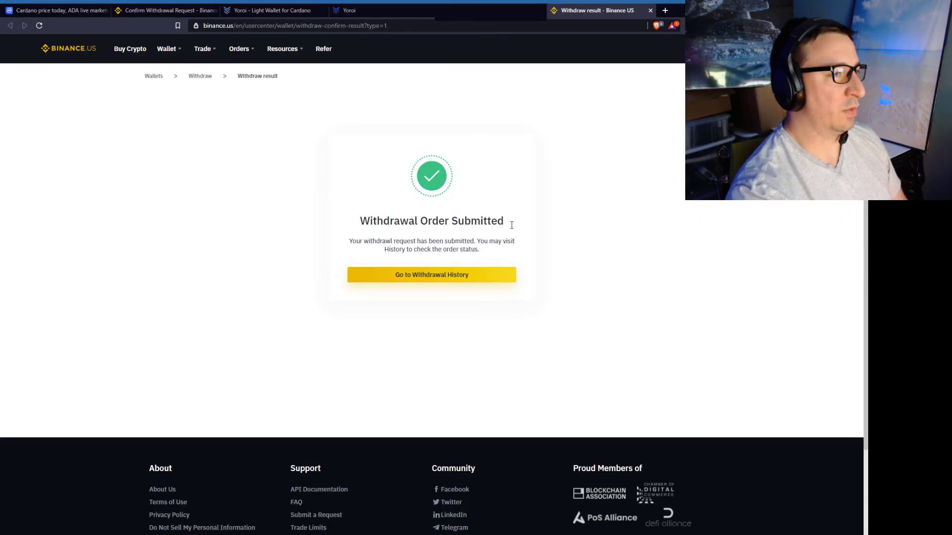
Step: Open the Binance.US withdrawal history and filter the crypto records to show withdrawals
{"action": "left_click", "coordinate": [459, 277]}
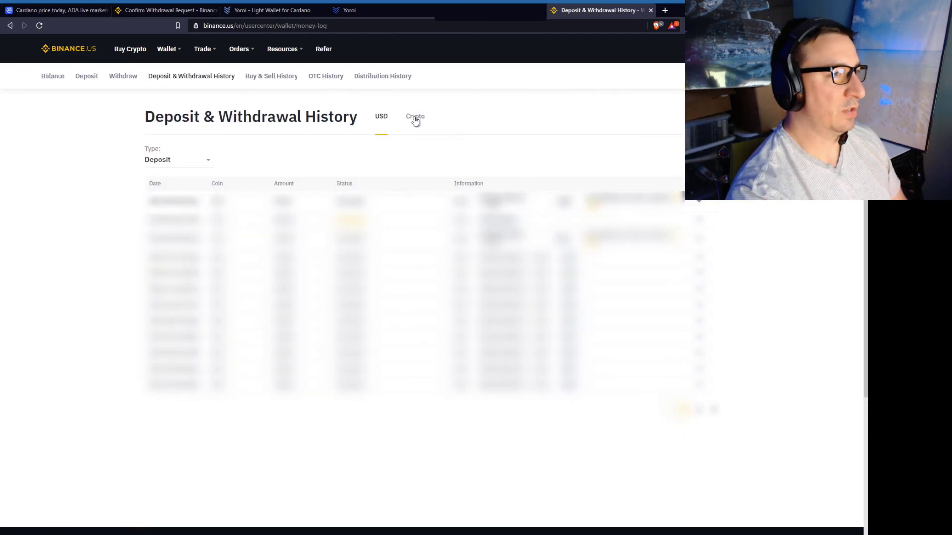
{"action": "left_click", "coordinate": [415, 119]}
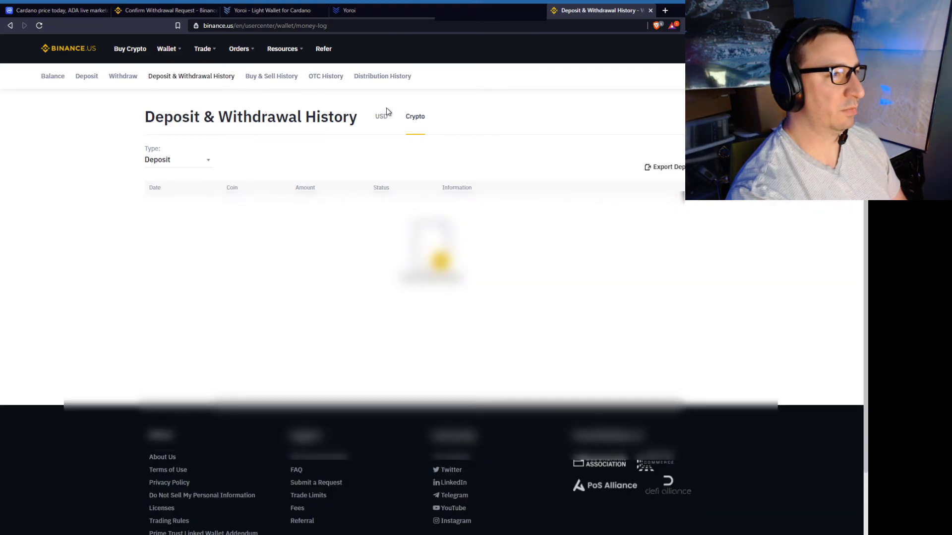
{"action": "left_click", "coordinate": [200, 164]}
{"action": "left_click", "coordinate": [182, 200]}
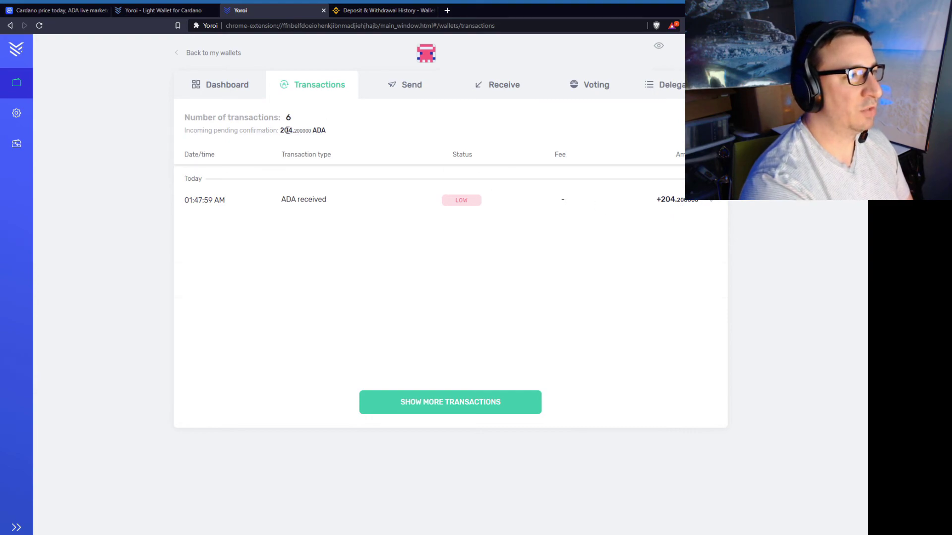
Step: Check the incoming ADA transfer in the Yoroi wallet's transactions and review the total and delegated balances on its dashboard
{"action": "left_click_drag", "start_coordinate": [292, 119], "coordinate": [269, 116]}
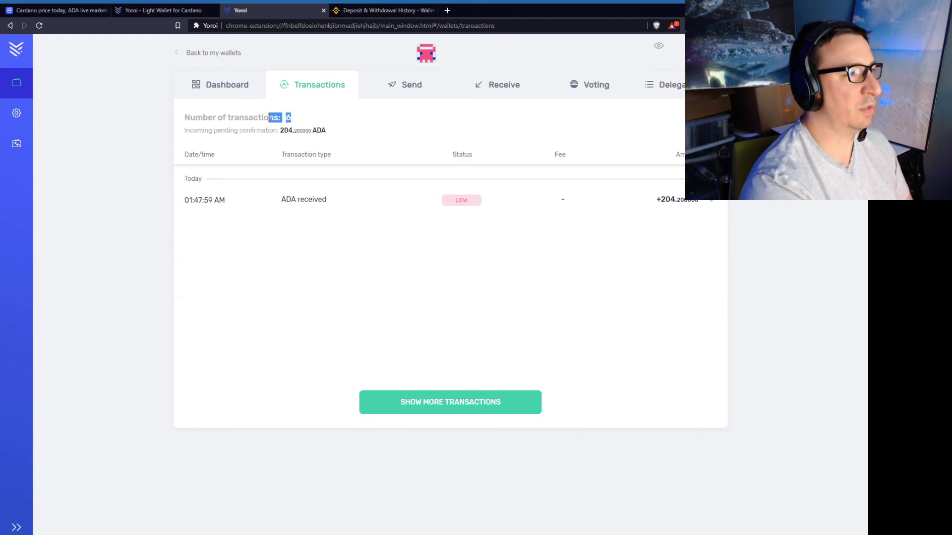
{"action": "left_click", "coordinate": [319, 123]}
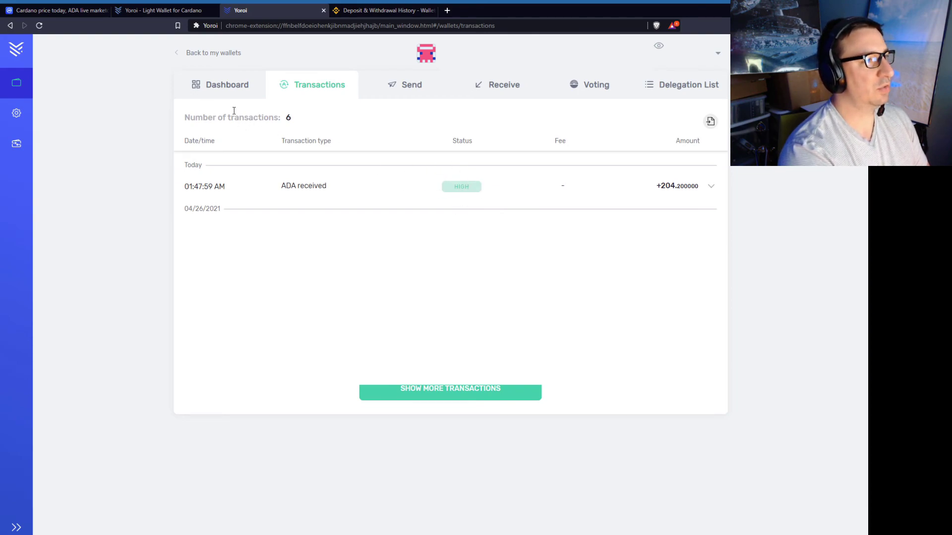
{"action": "left_click", "coordinate": [231, 86]}
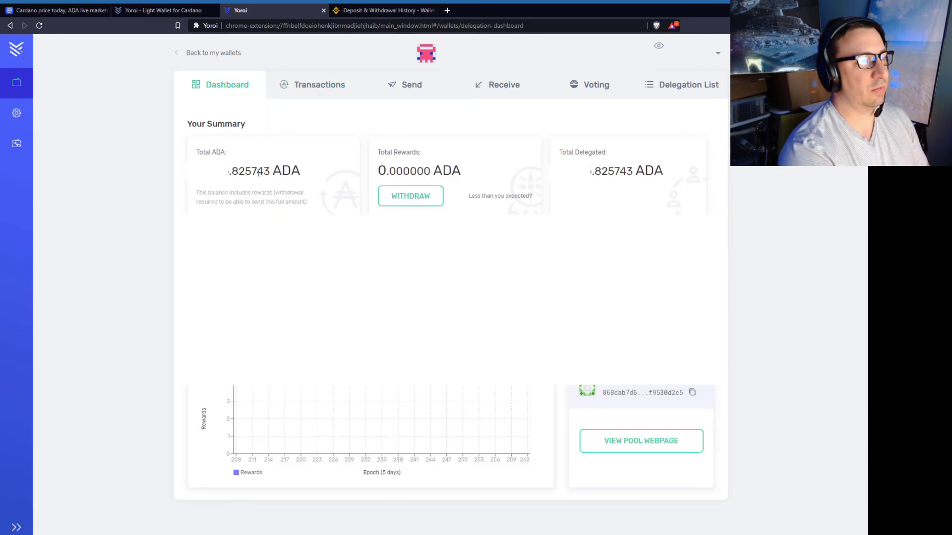